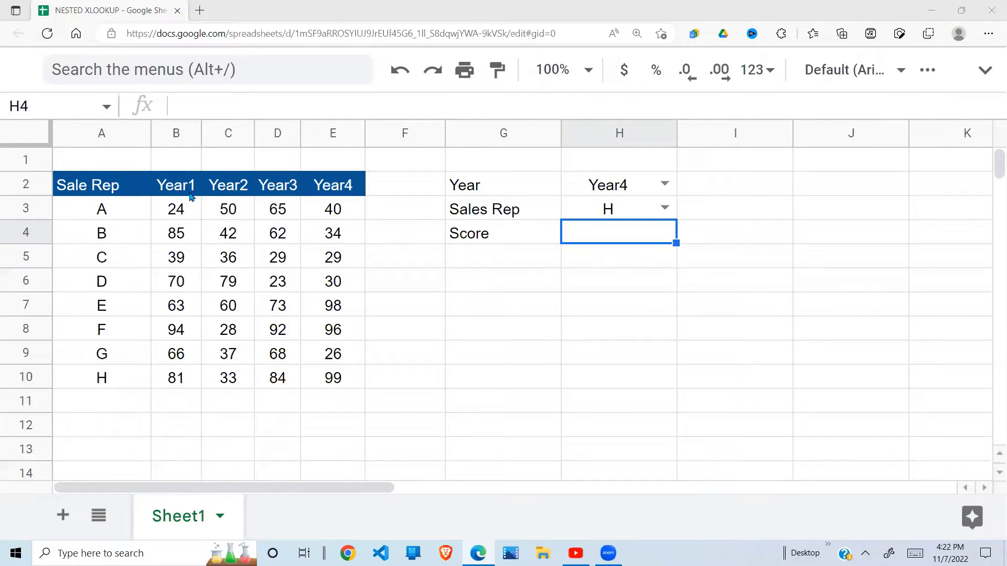
Step: Review the rep names, the Year1–Year4 score block, the chosen year Year4 and rep H
left_click_drag(139, 191, 136, 377)
left_click_drag(196, 188, 347, 391)
left_click(412, 361)
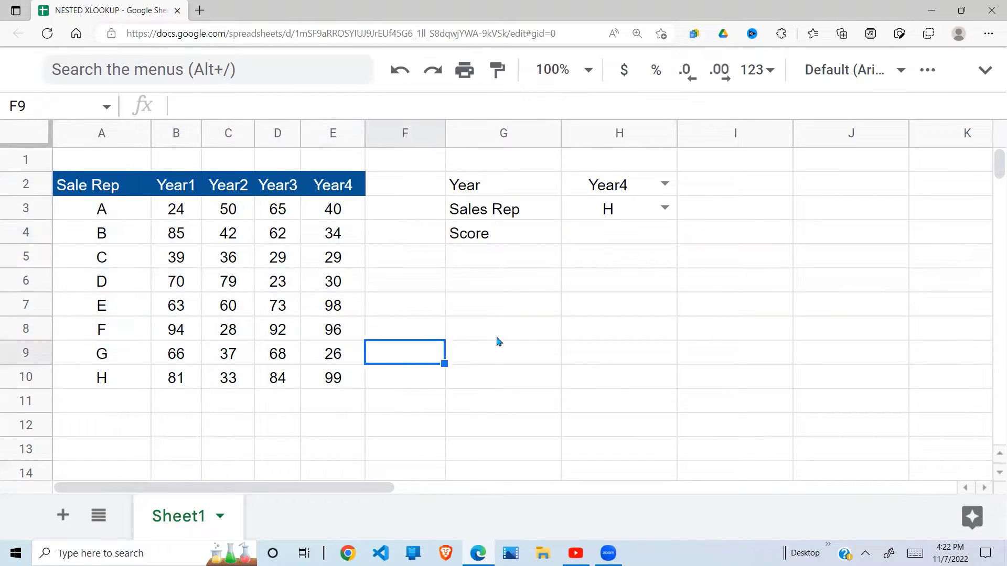
left_click(602, 241)
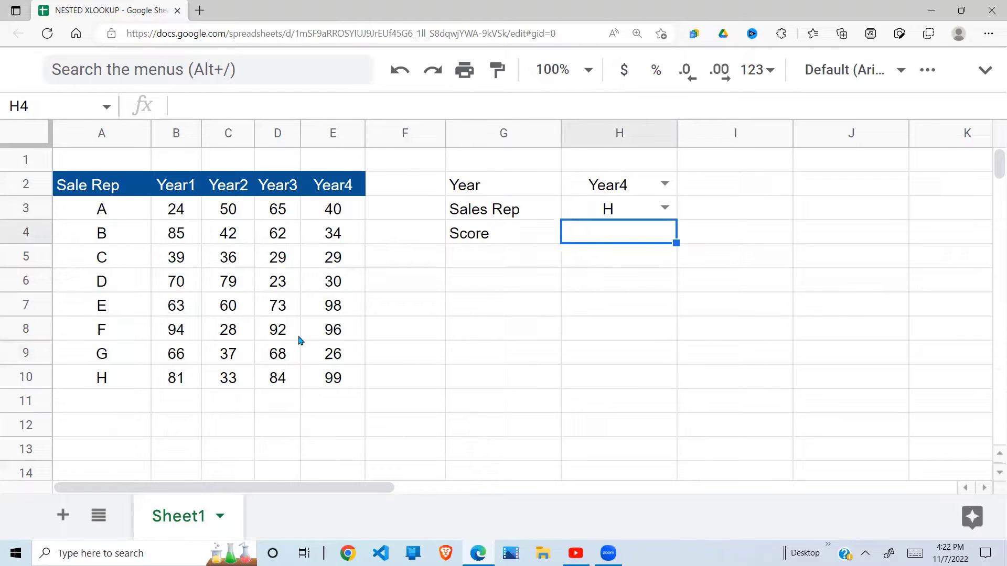
left_click(282, 335)
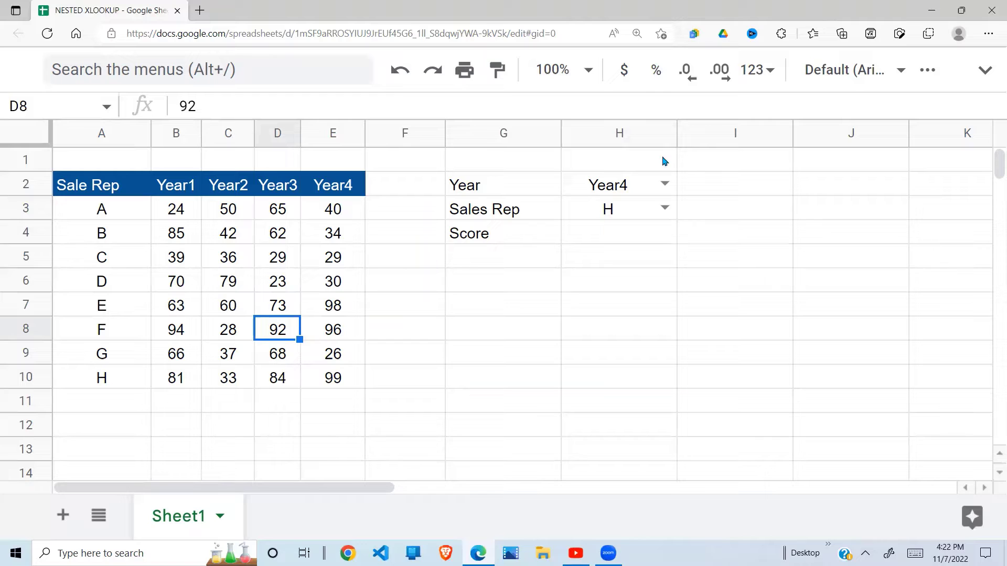
left_click(634, 192)
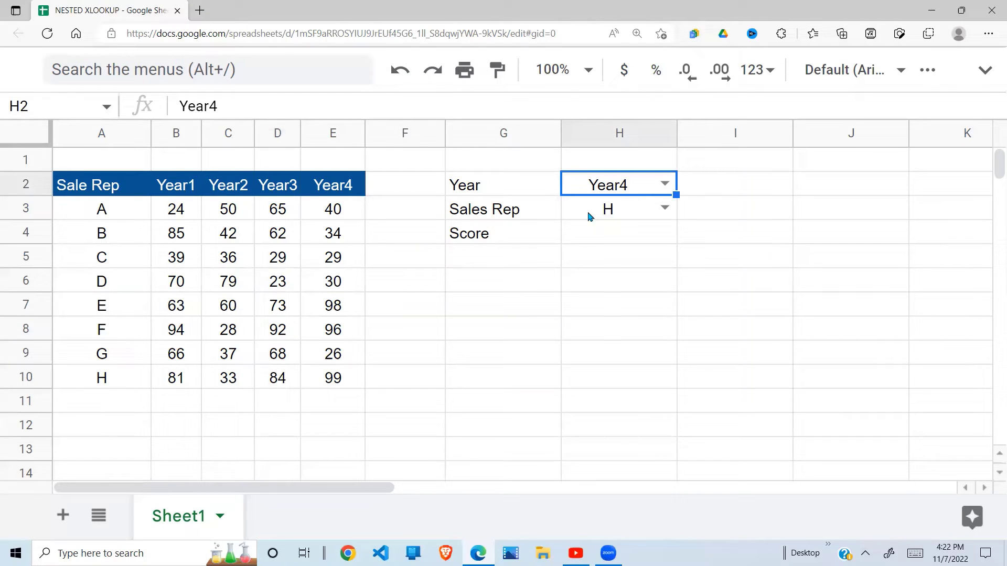
left_click(627, 216)
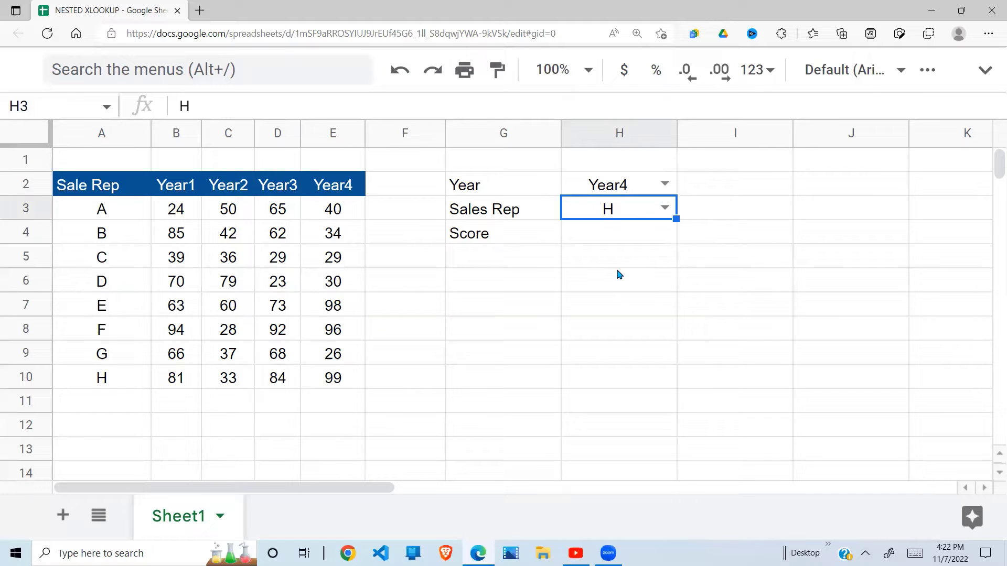
Step: In H5, build =xlookup(H2,B2:E2,B3:E10 to match the year against the headers
left_click(629, 261)
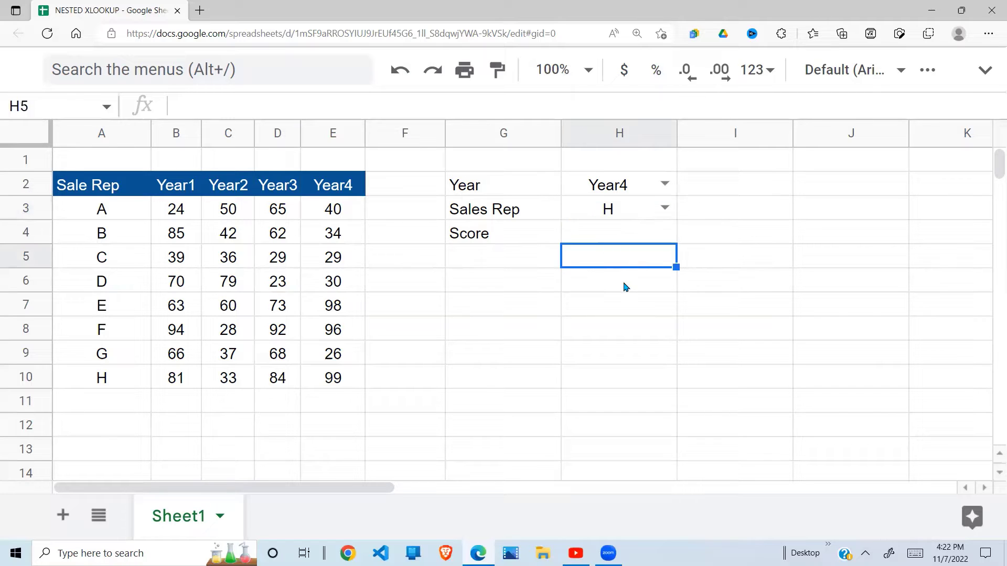
type("=")
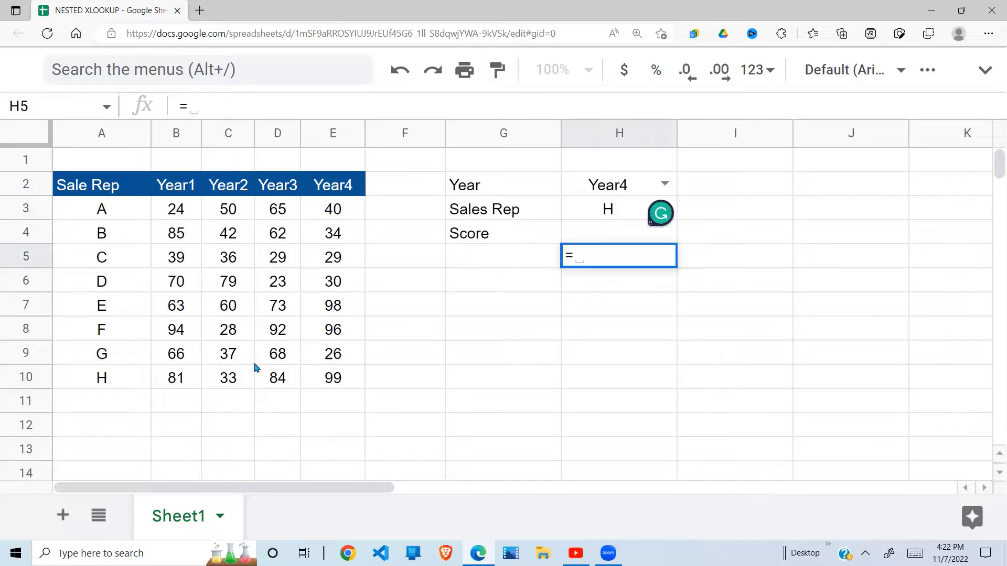
type("xlo")
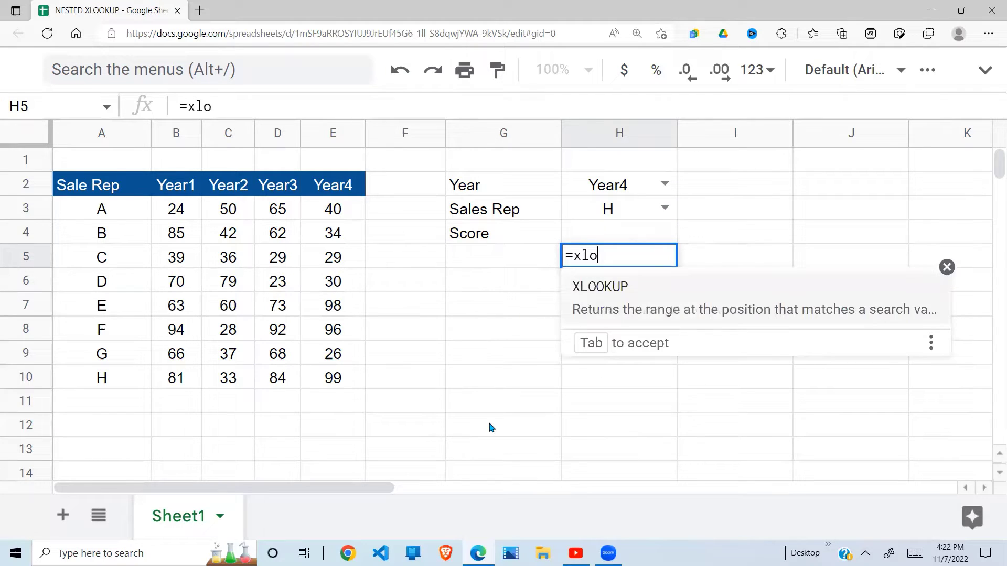
type("okup(")
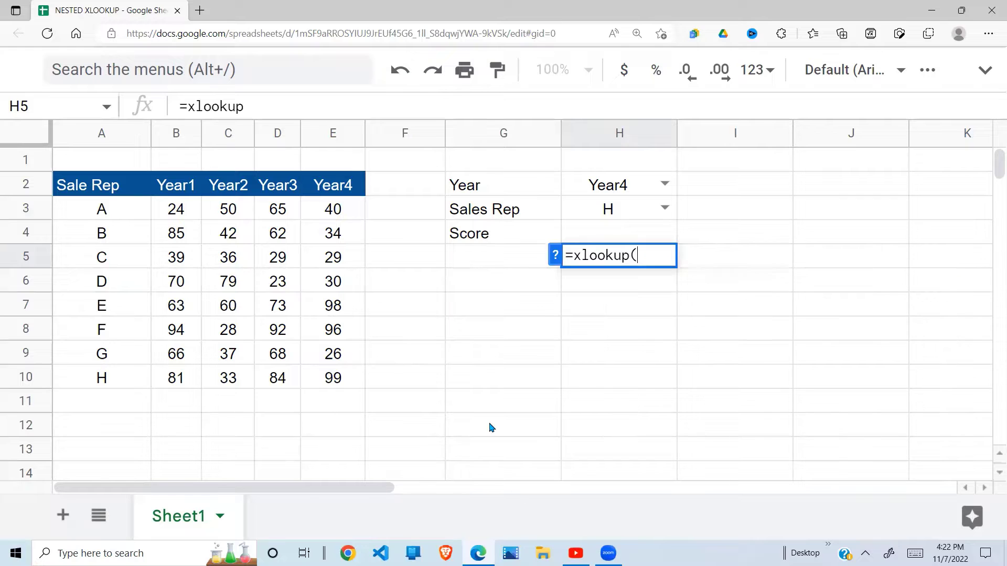
left_click(556, 256)
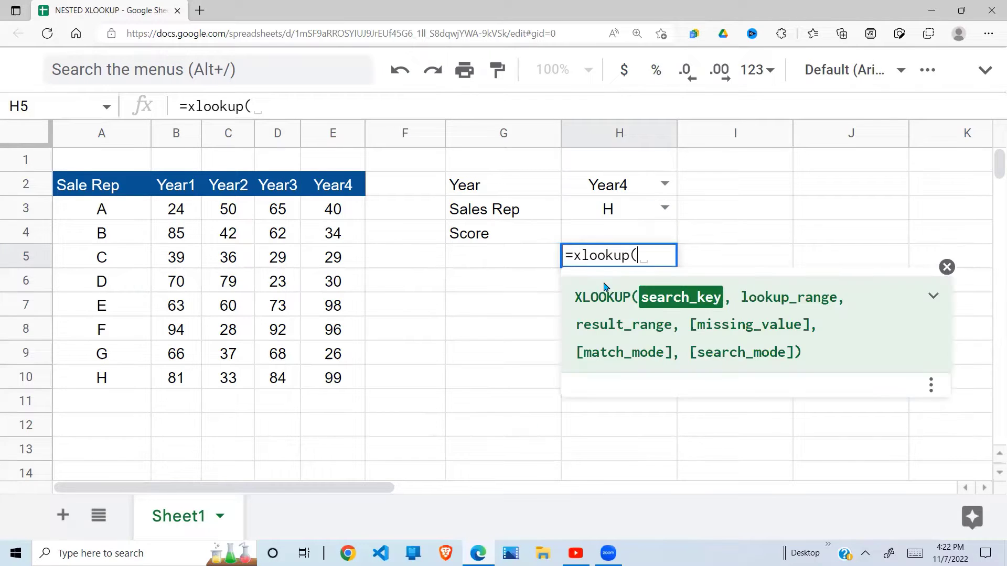
left_click(624, 194)
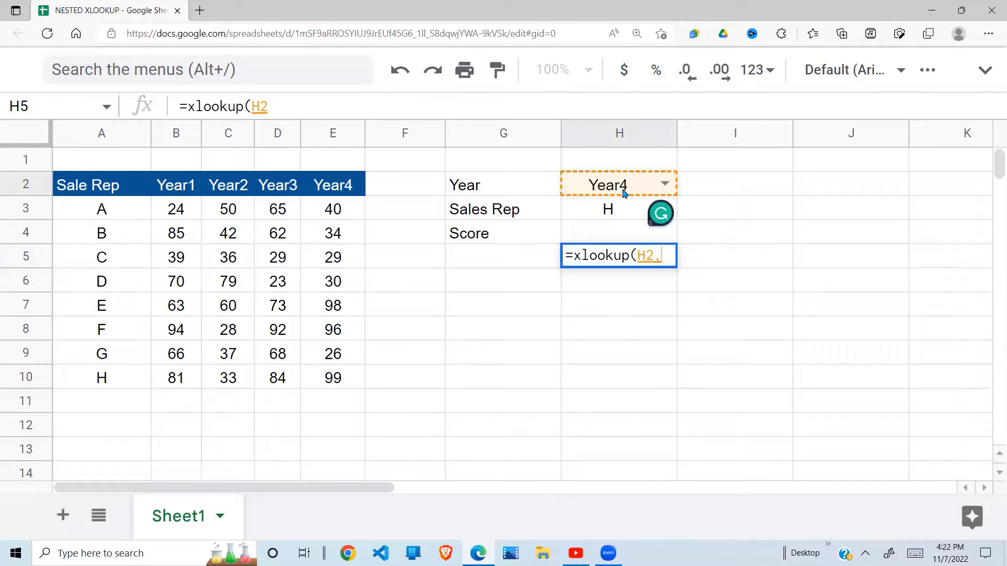
type(",")
left_click_drag(178, 194, 340, 190)
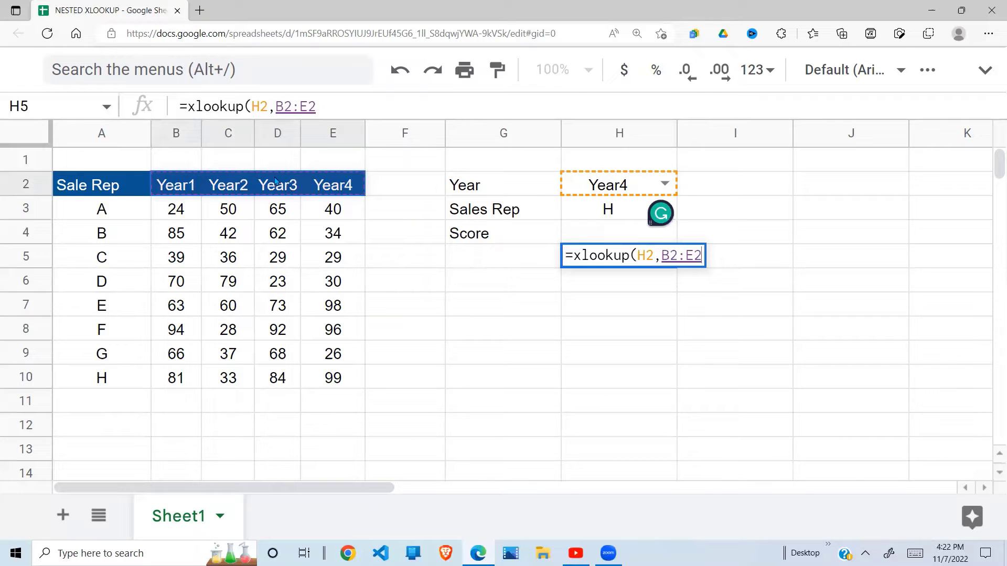
type(",")
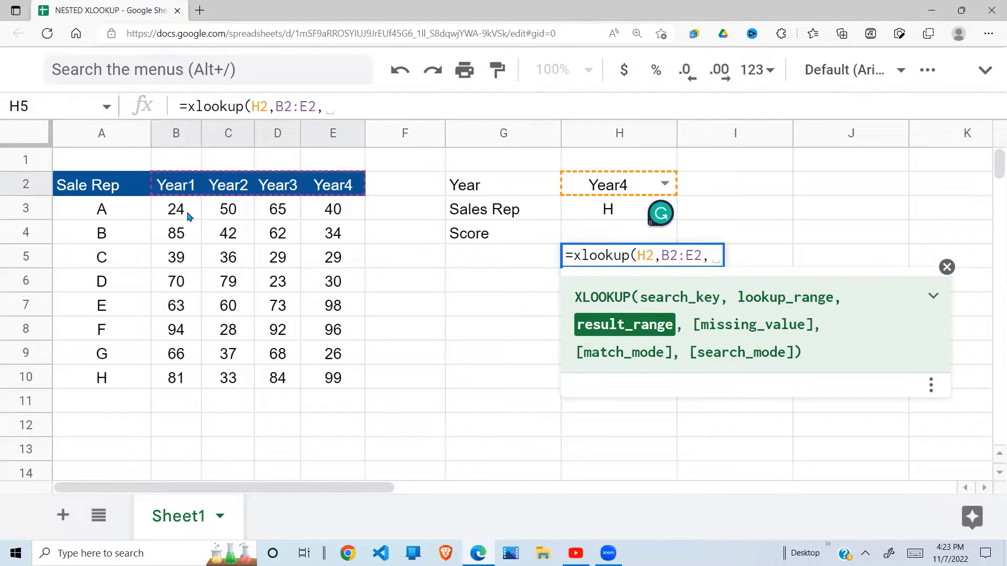
left_click_drag(181, 213, 338, 375)
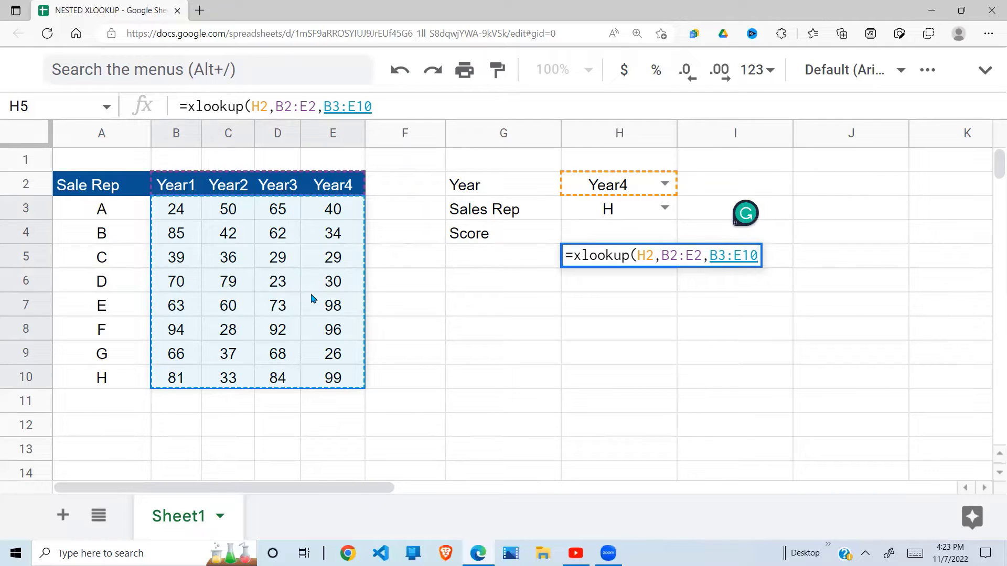
Step: Close the H5 XLOOKUP and check the returned Year4 values, including the blank-looking H6
type(")")
key("Return")
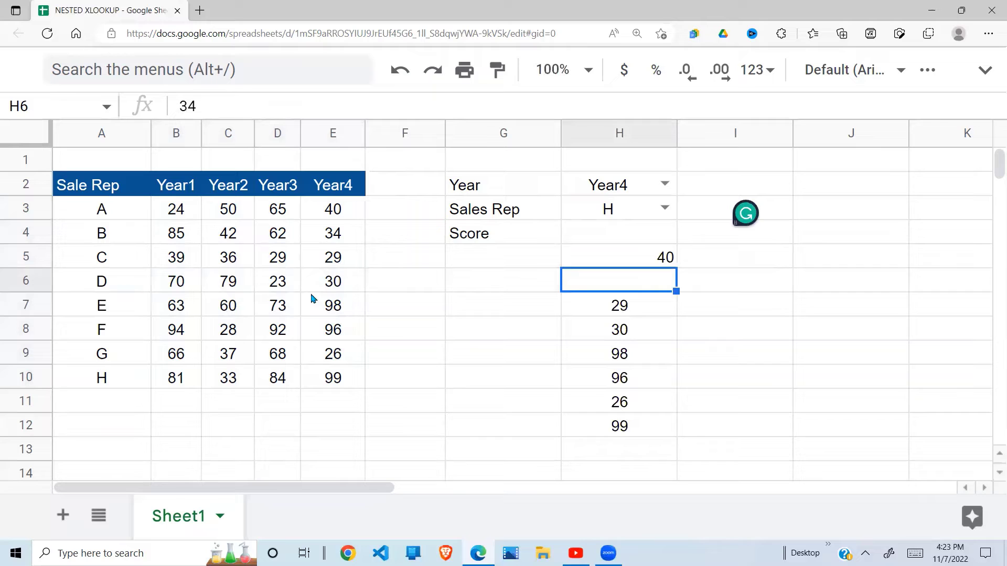
left_click(758, 352)
left_click(659, 325)
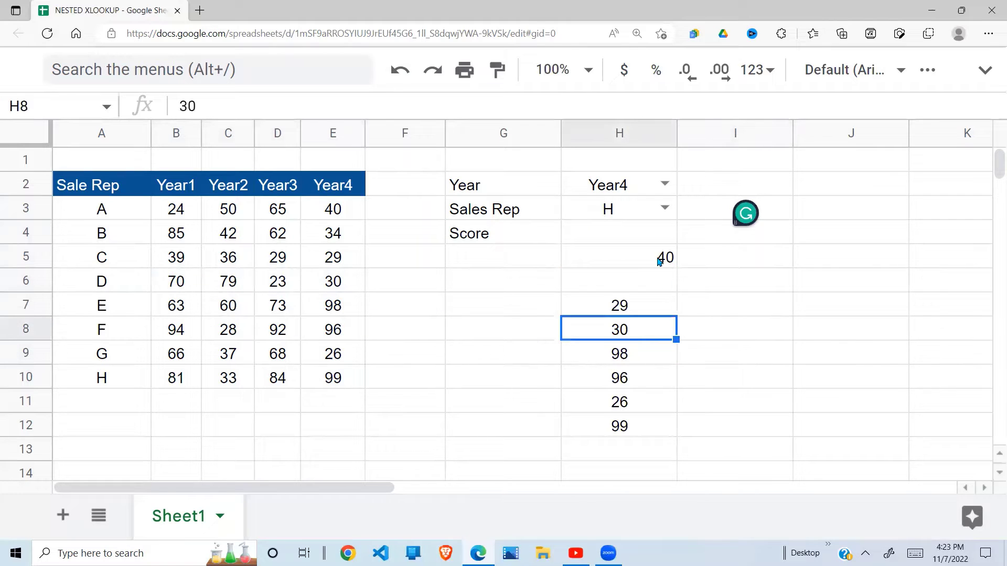
left_click(659, 260)
left_click(654, 285)
left_click(656, 261)
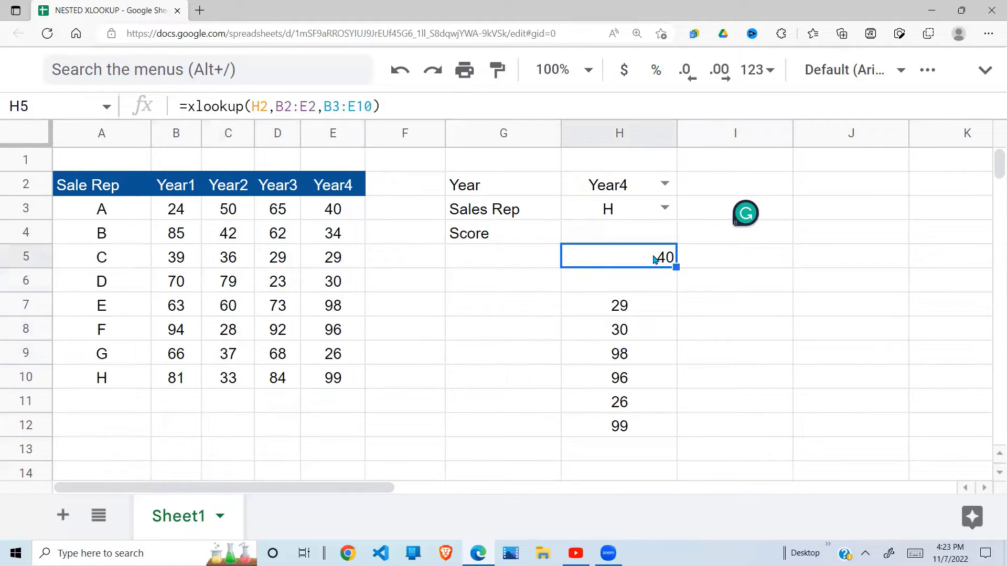
left_click(643, 299)
left_click(655, 277)
Step: Apply a dark text colour to H5:H12 so the hidden 34 shows
left_click_drag(661, 259, 645, 423)
left_click(984, 67)
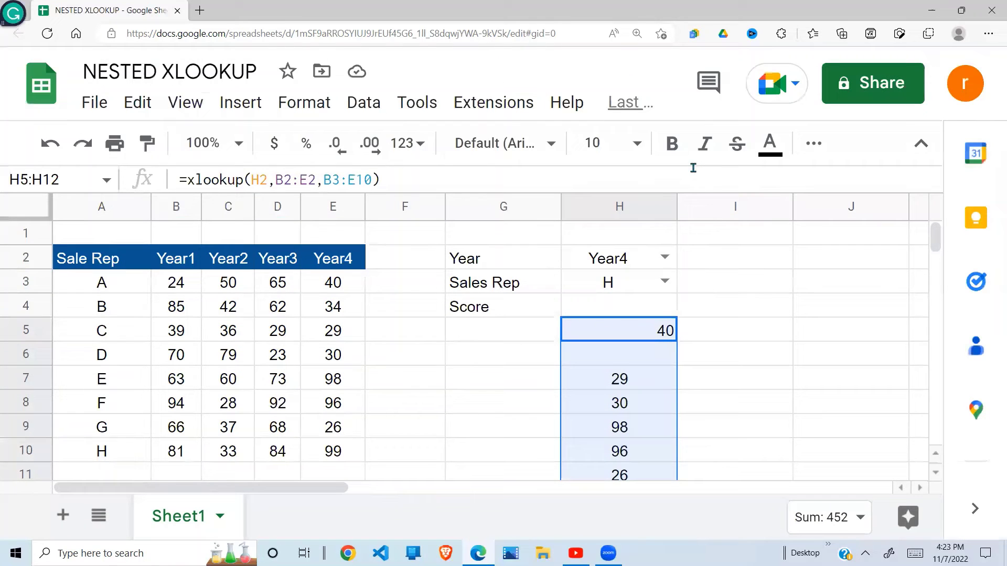
left_click(785, 152)
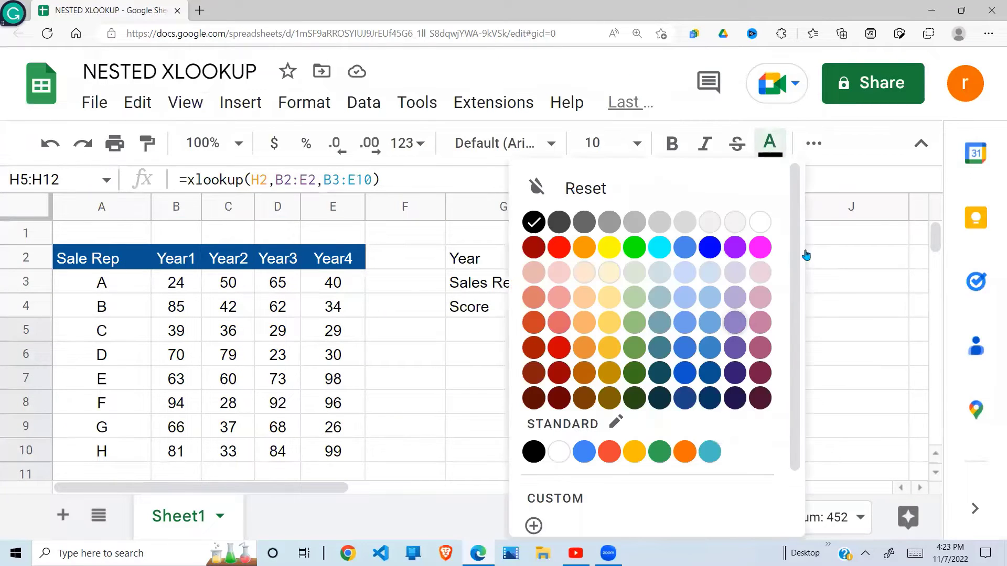
left_click(557, 218)
left_click(475, 342)
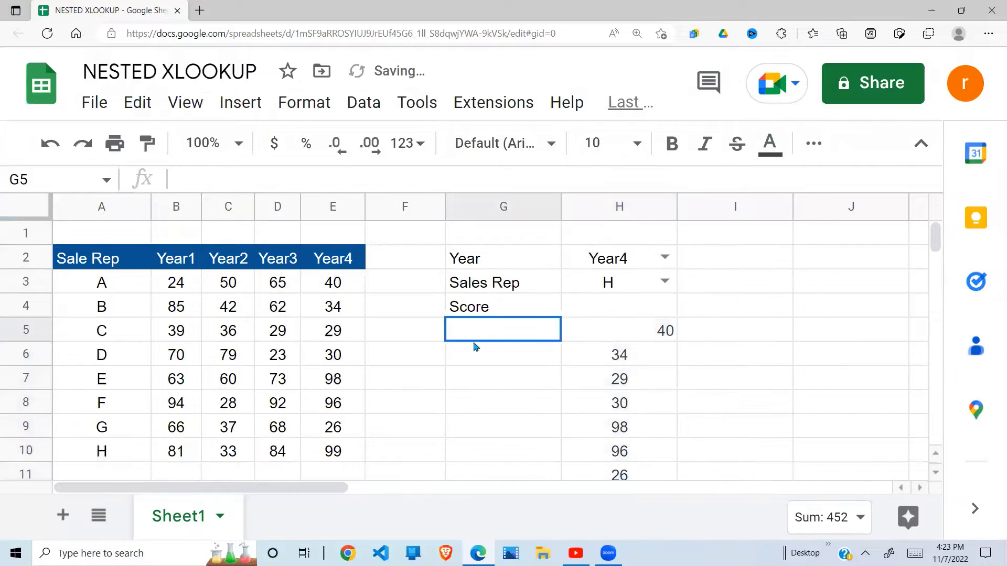
left_click(774, 367)
left_click(921, 146)
left_click(547, 325)
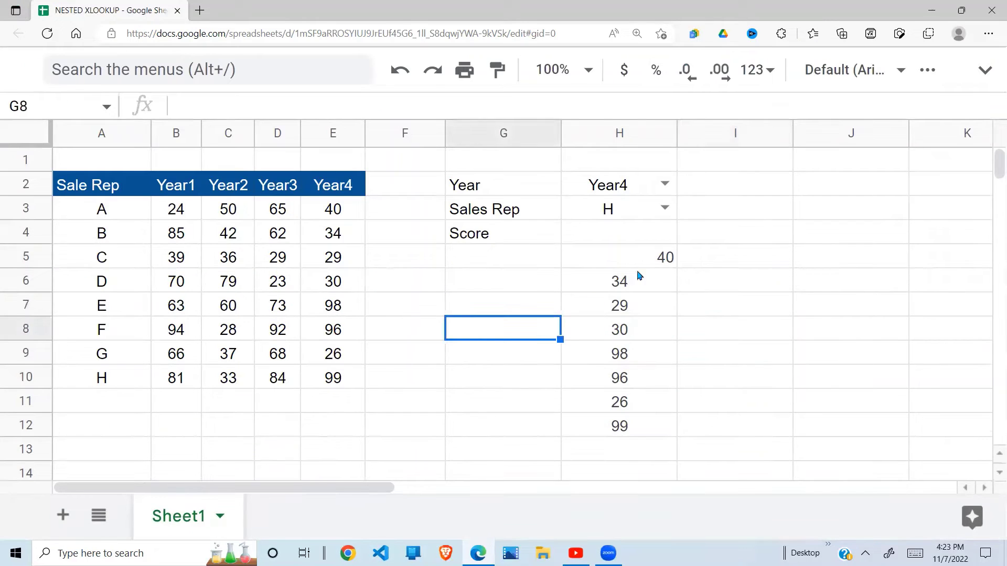
left_click_drag(652, 263, 645, 427)
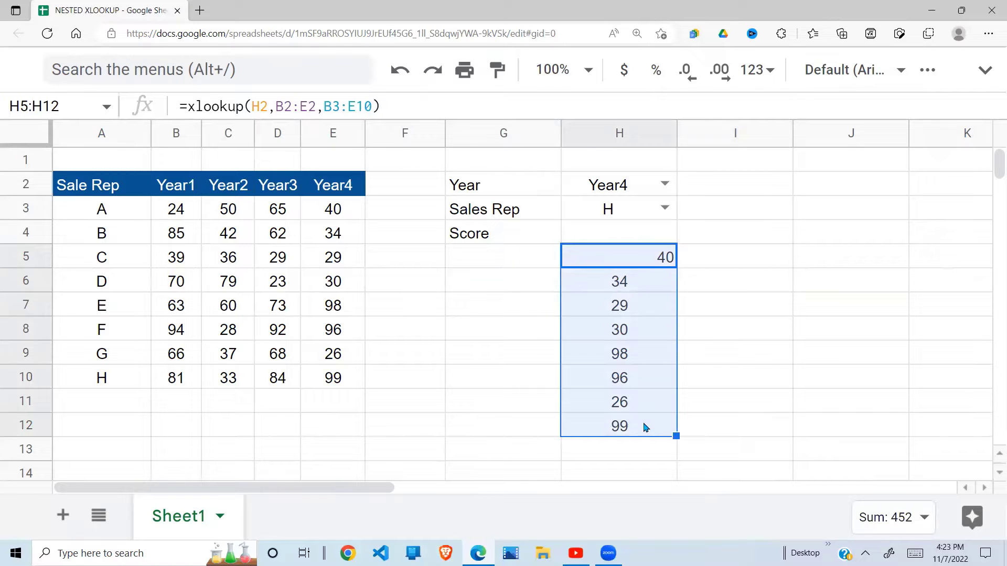
Step: Change the chosen year in H2 from Year4 to Year2
left_click_drag(336, 212, 354, 378)
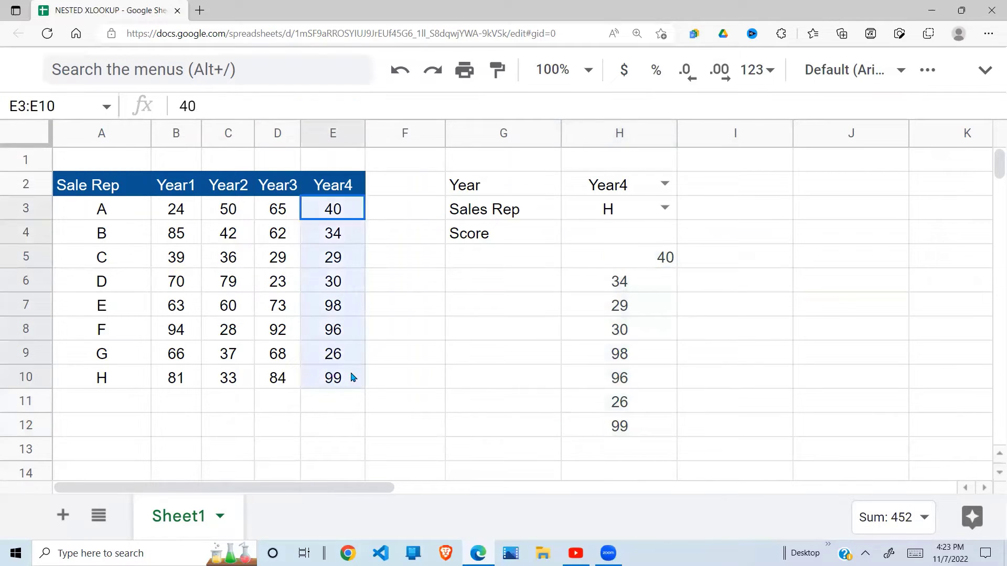
left_click(616, 373)
left_click(663, 184)
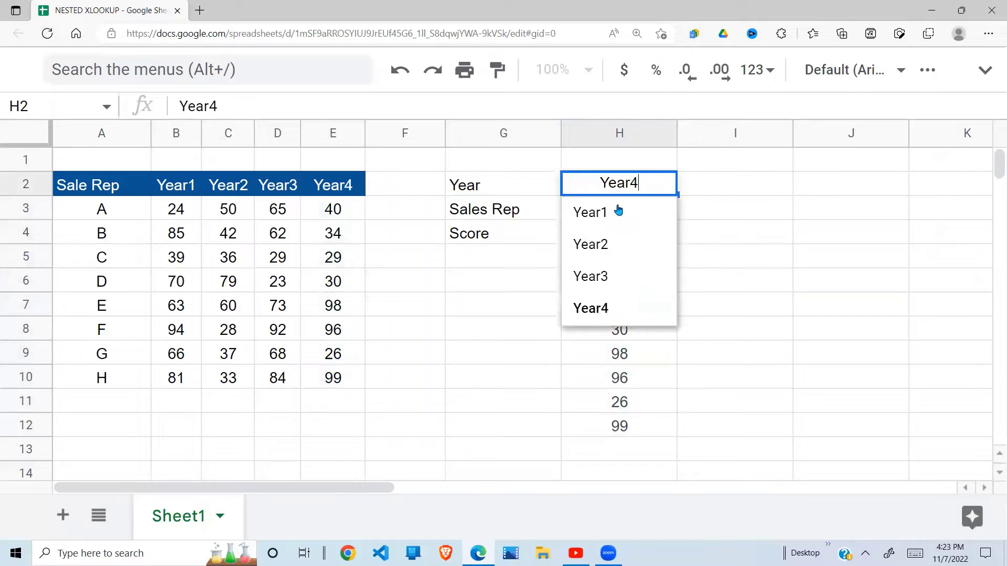
left_click(602, 246)
Step: Compare H5:H12 with Year2's scores in column C, then select rep letters A3:A10
left_click_drag(654, 265, 631, 428)
left_click_drag(234, 204, 230, 382)
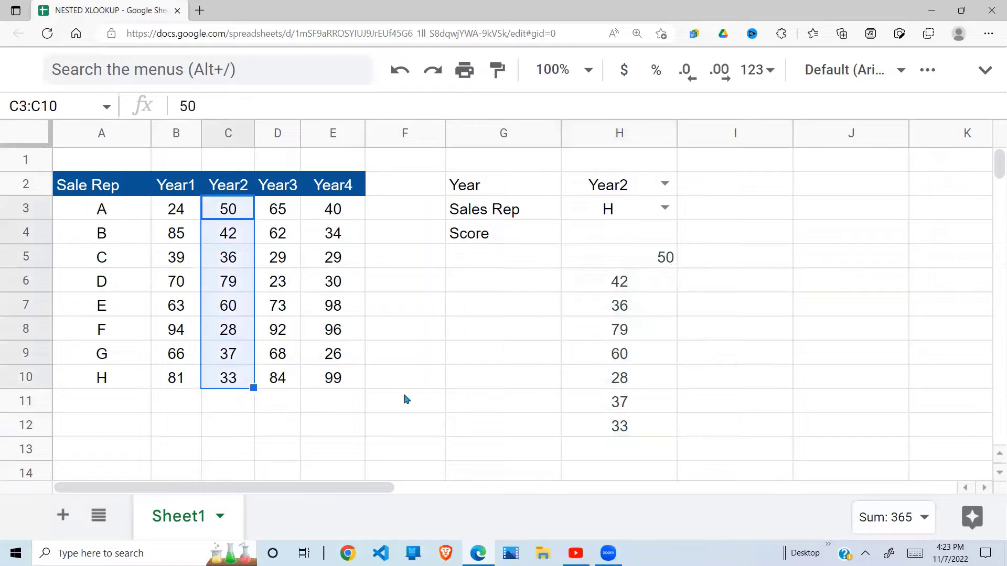
left_click(625, 268)
left_click(622, 331)
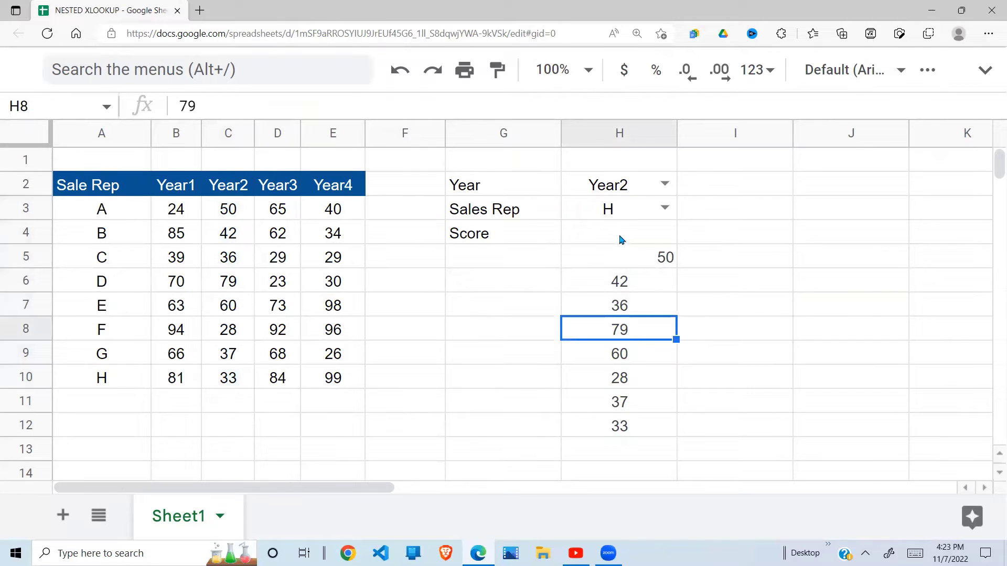
left_click_drag(631, 257, 628, 425)
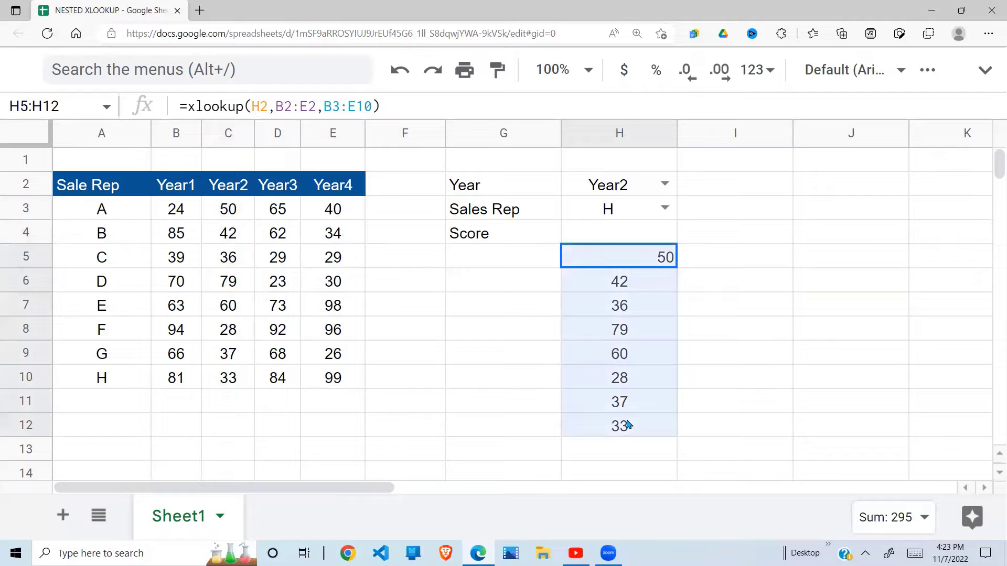
left_click_drag(115, 216, 118, 383)
Step: Paste the rep letters A–H into G5:G12
key("ctrl+c")
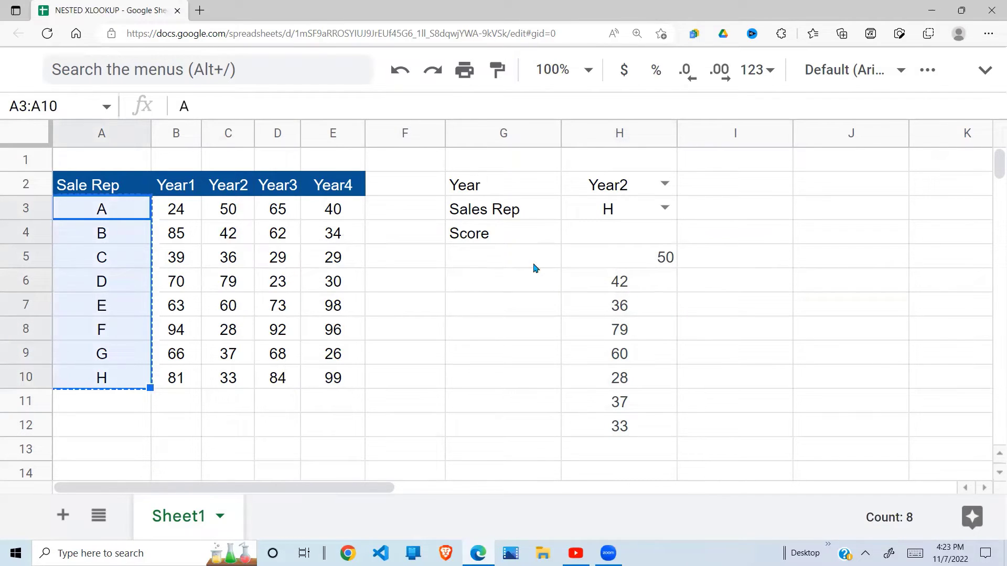
left_click(537, 262)
key("ctrl+v")
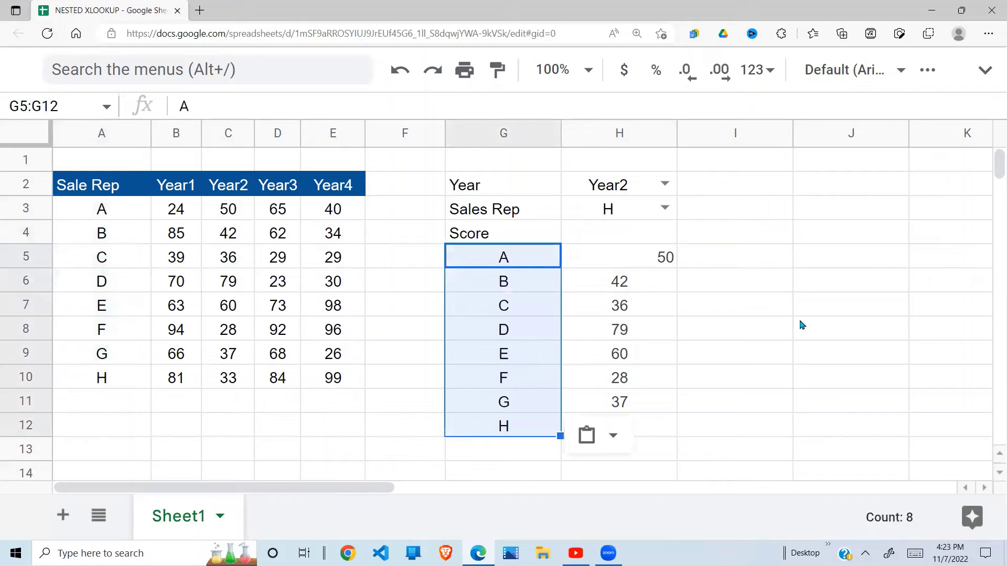
left_click(798, 312)
Step: Enter =xlookup(H3,G5:G12,H5:H12) in I5 to return rep H's Year2 score, 33
left_click(763, 265)
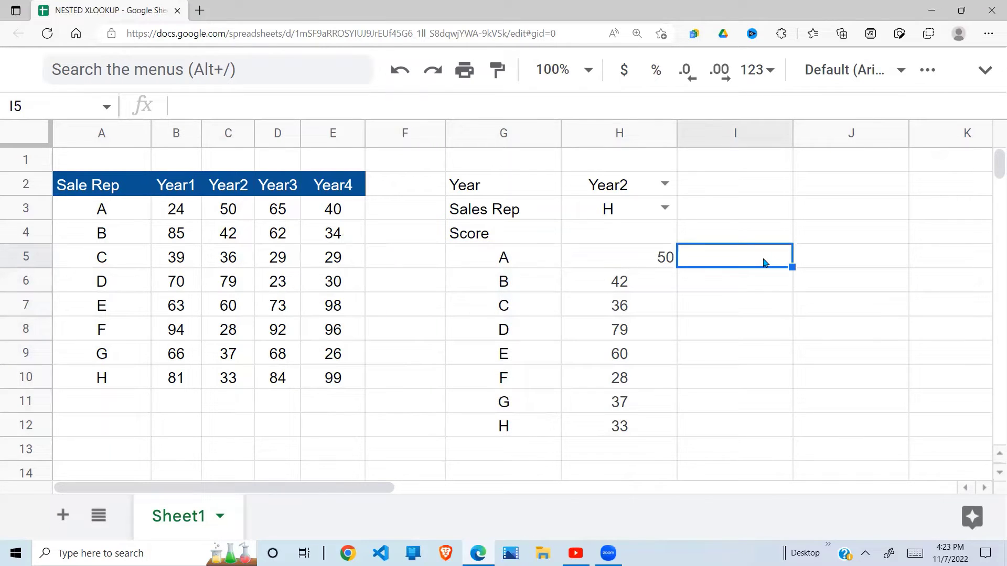
type("=xlo")
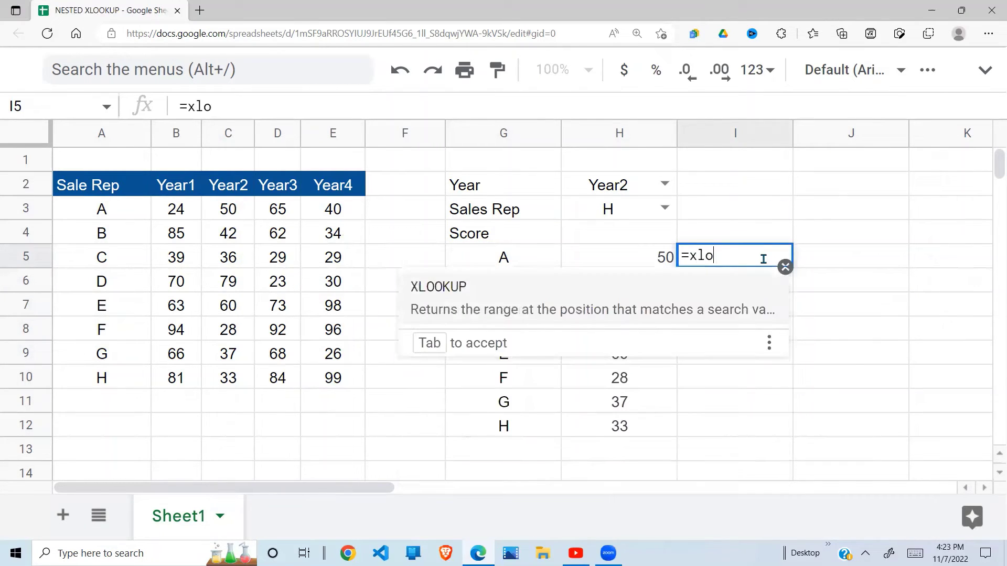
type("okup(")
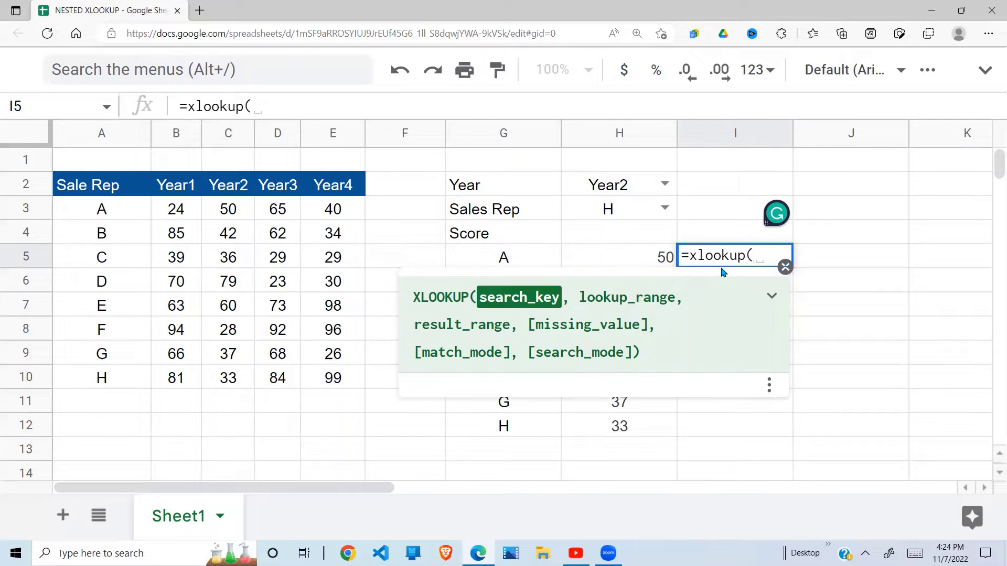
left_click(644, 211)
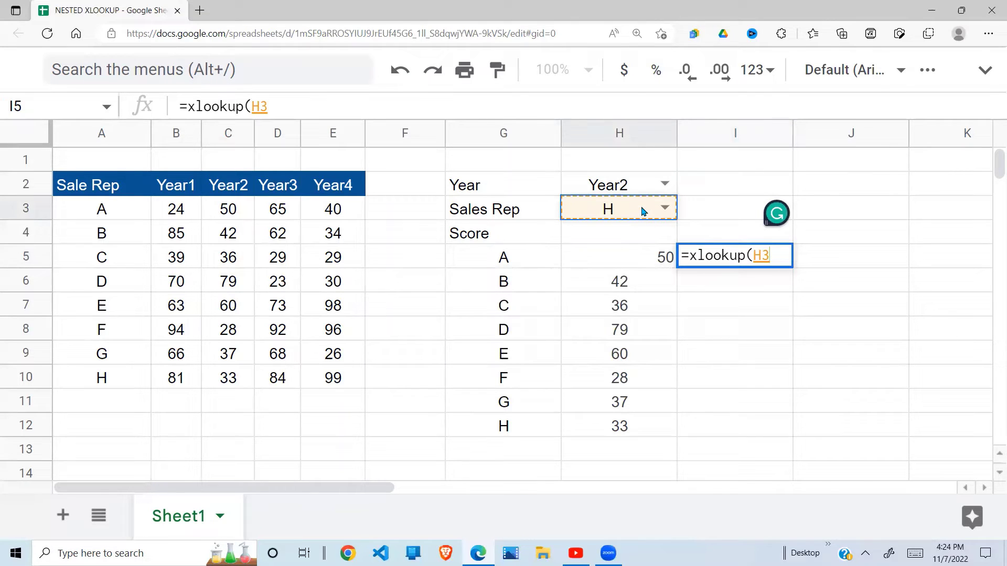
type(",")
left_click(511, 265)
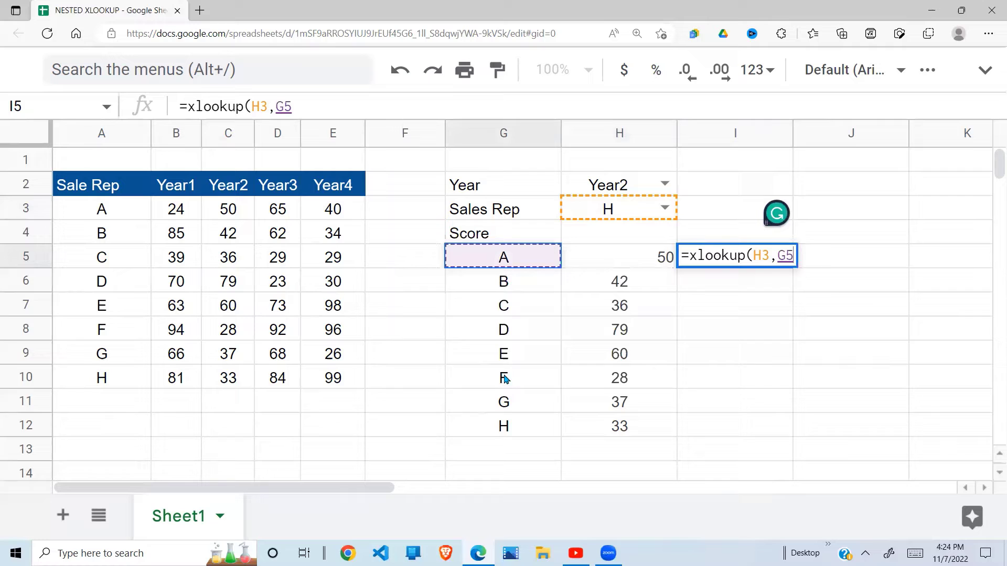
left_click_drag(505, 379, 502, 436)
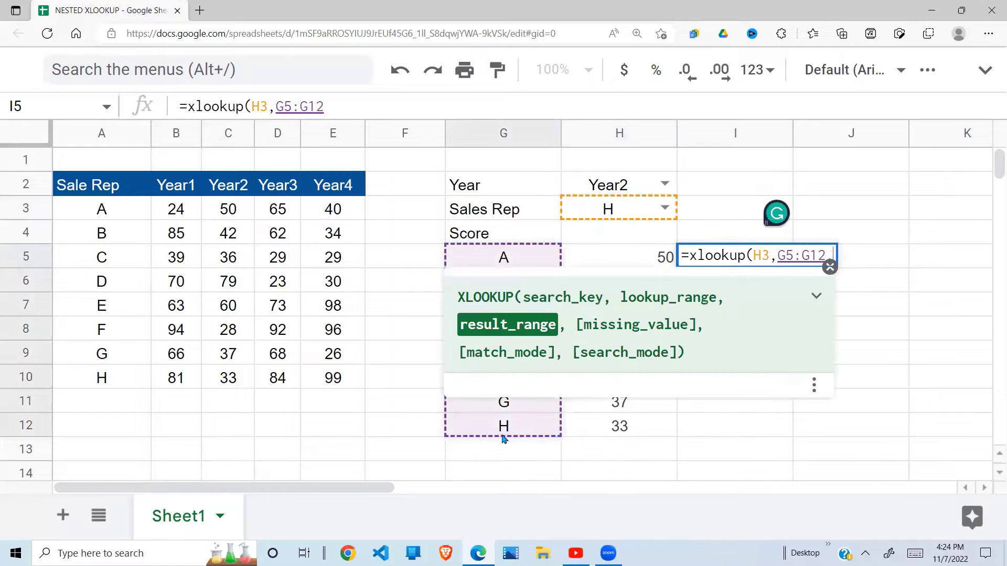
type(",")
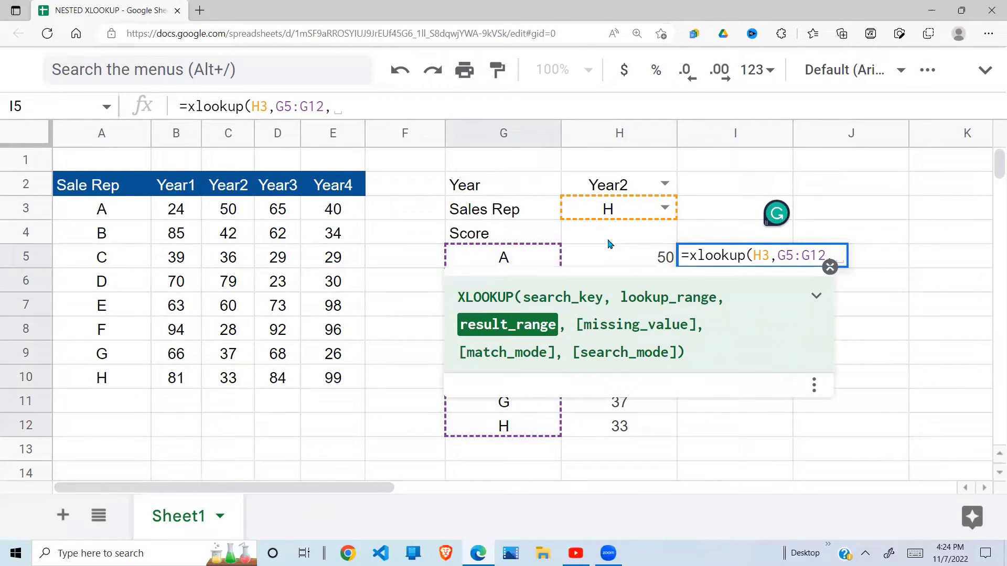
left_click_drag(607, 239, 636, 404)
left_click_drag(624, 273, 621, 426)
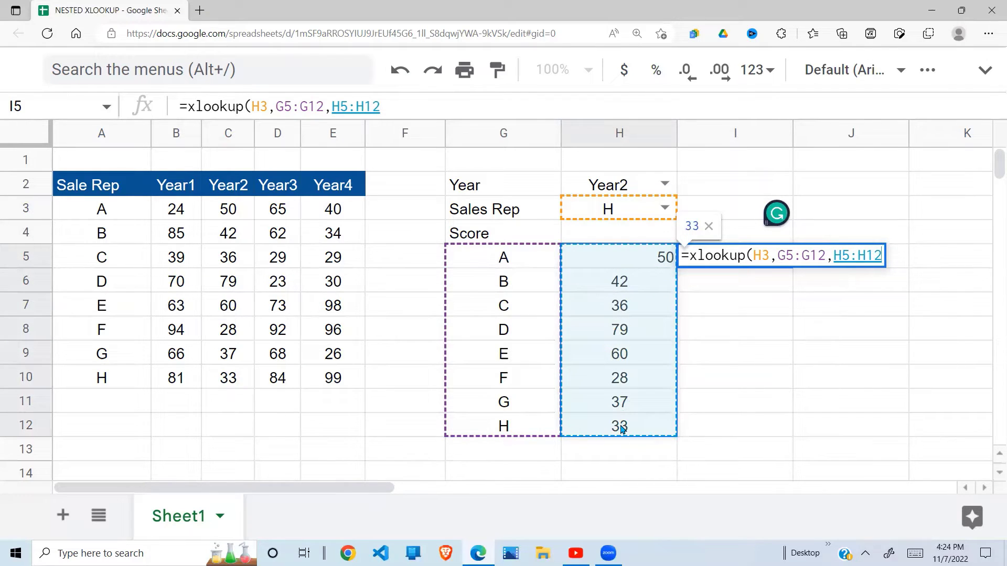
type(")")
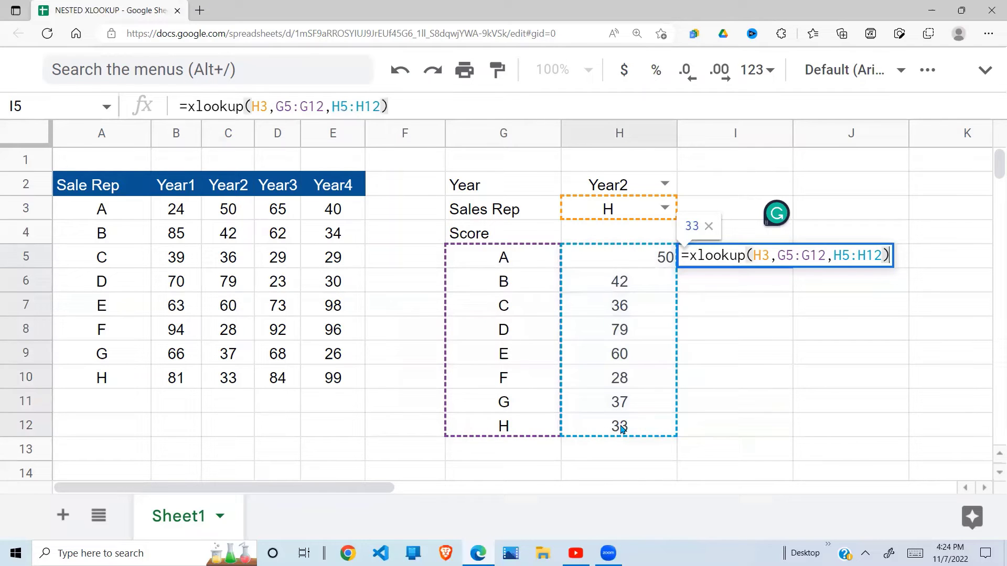
key("Return")
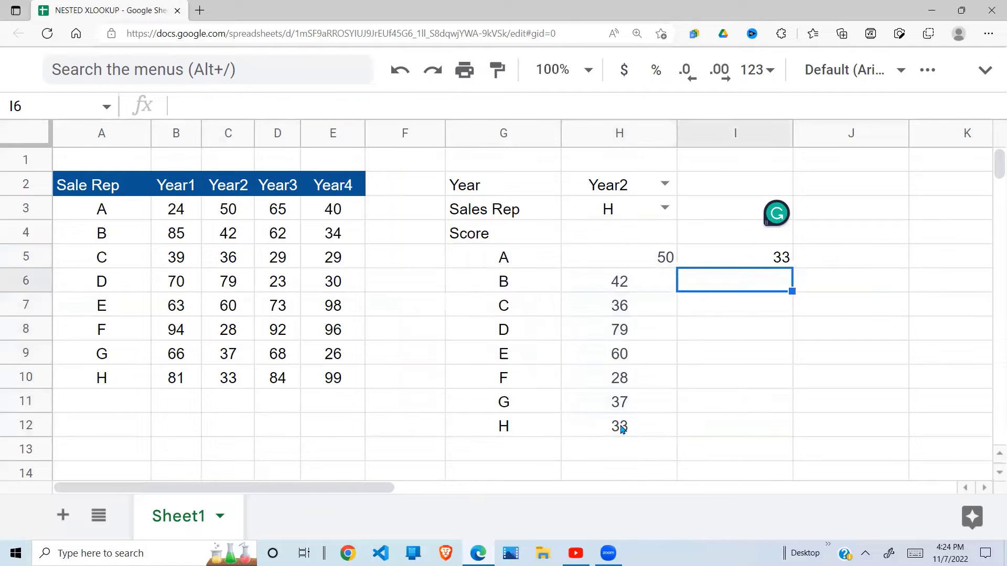
Step: Verify I5's 33 against rep H's Year2 score in the table
left_click(770, 255)
left_click(628, 170)
left_click(609, 217)
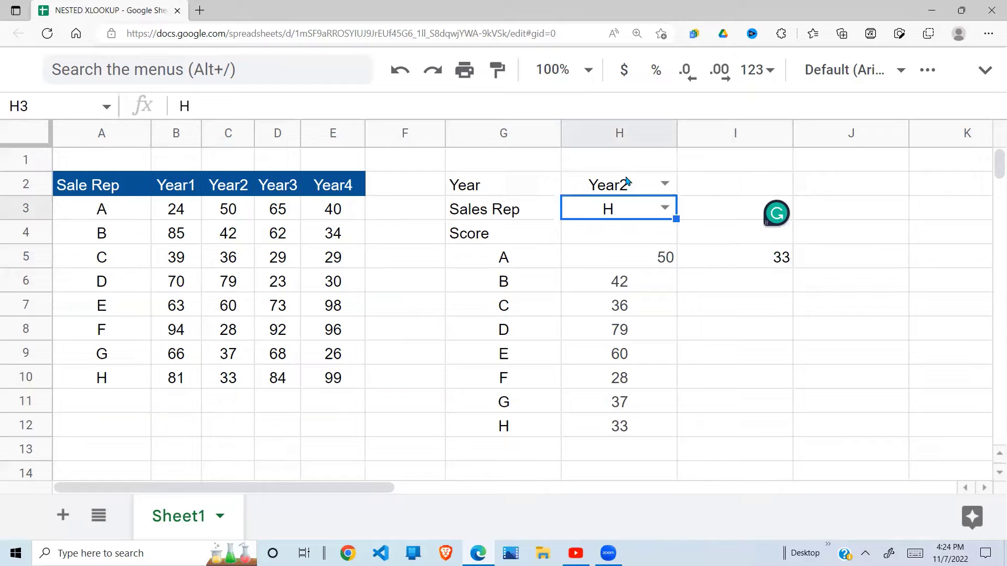
left_click(627, 181)
left_click(619, 209)
left_click(779, 259)
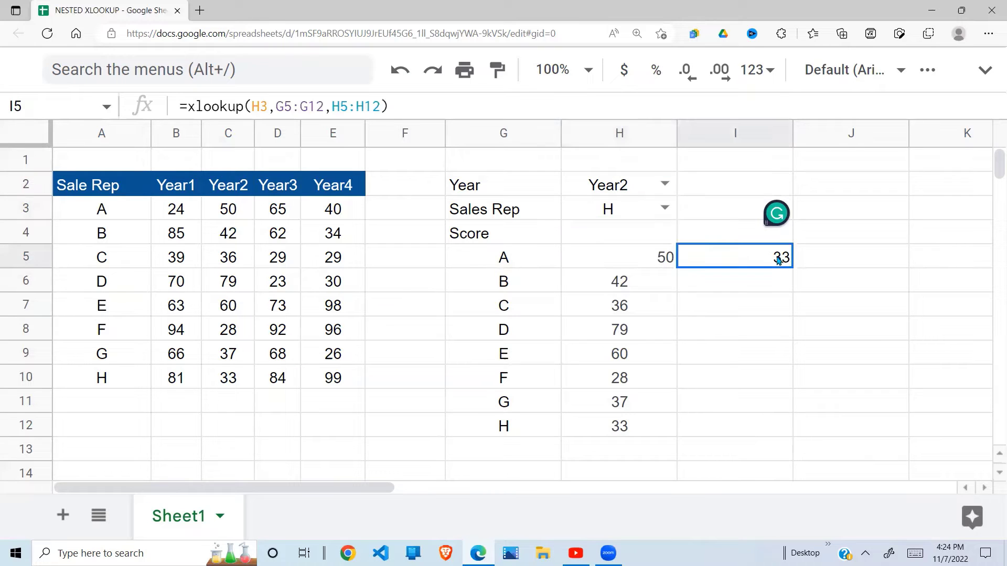
left_click(242, 186)
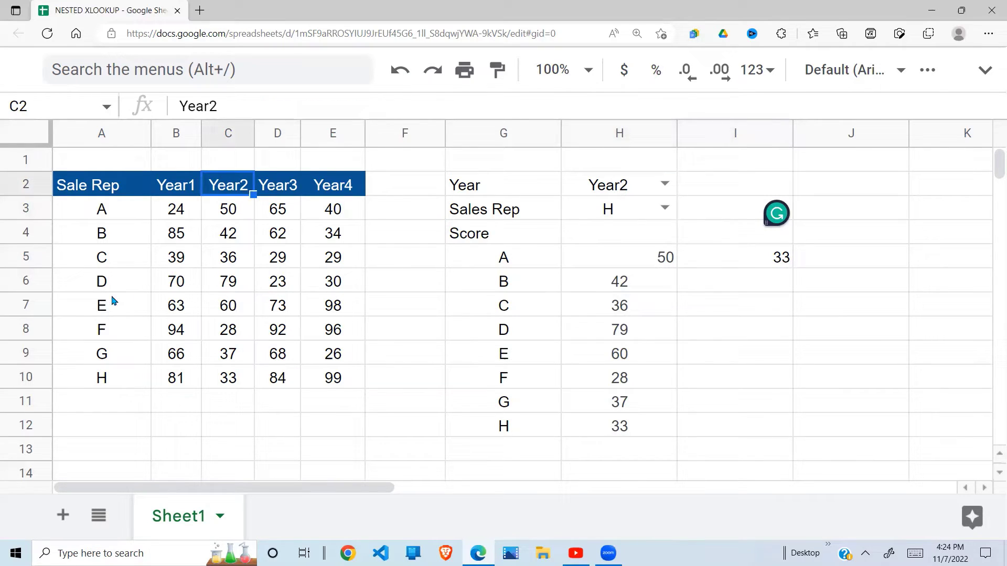
left_click_drag(229, 190, 231, 387)
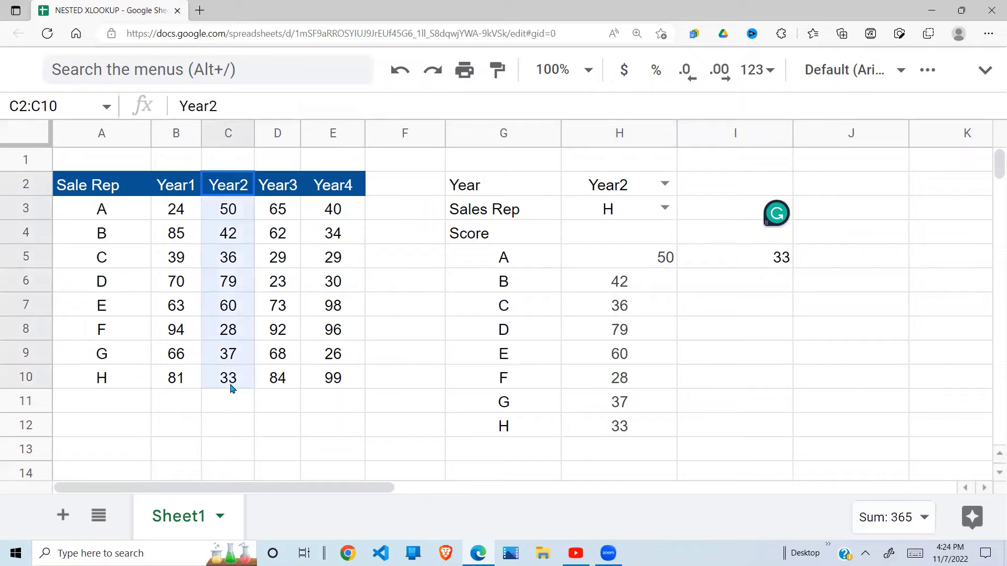
left_click_drag(74, 386, 336, 380)
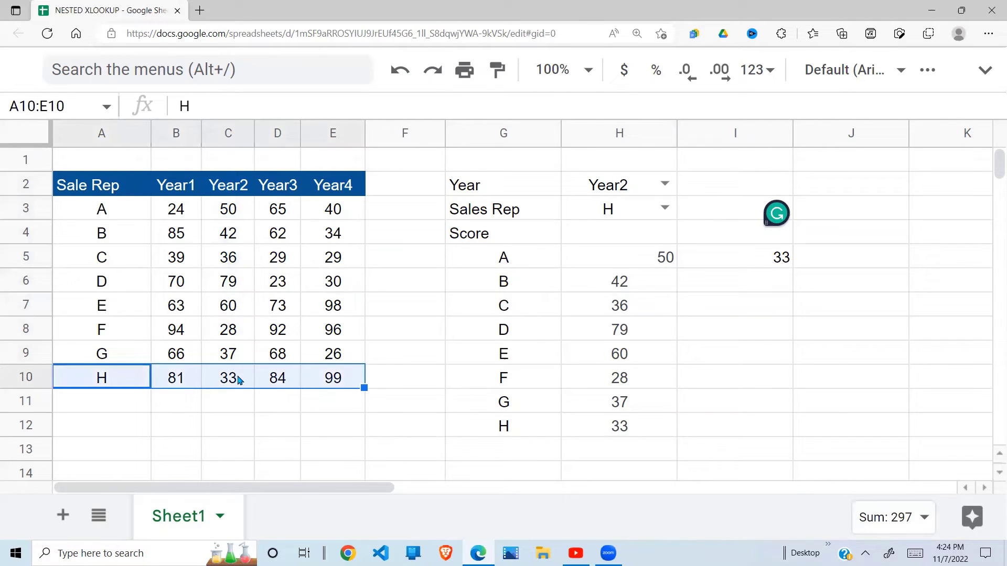
left_click(239, 383)
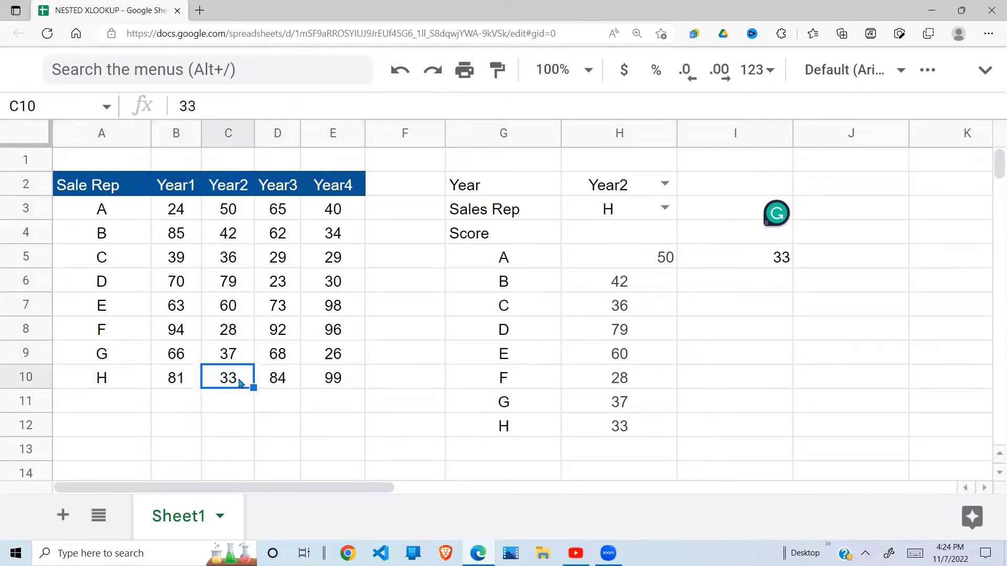
Step: Choose rep B in H3 and confirm I5's 42 matches B's Year2 score
left_click(664, 209)
left_click(589, 278)
left_click(782, 259)
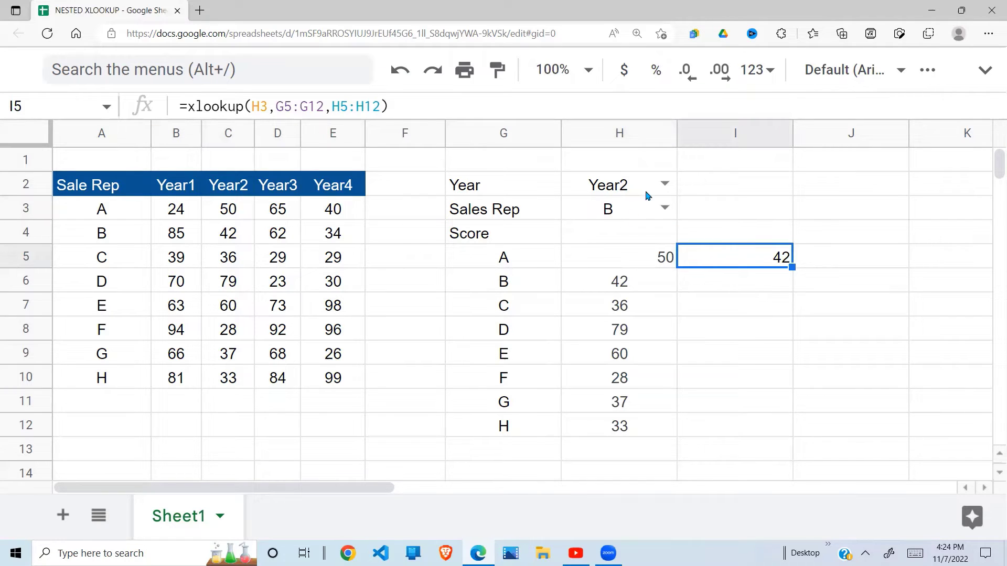
left_click_drag(232, 190, 238, 410)
left_click_drag(102, 239, 333, 255)
left_click(241, 236)
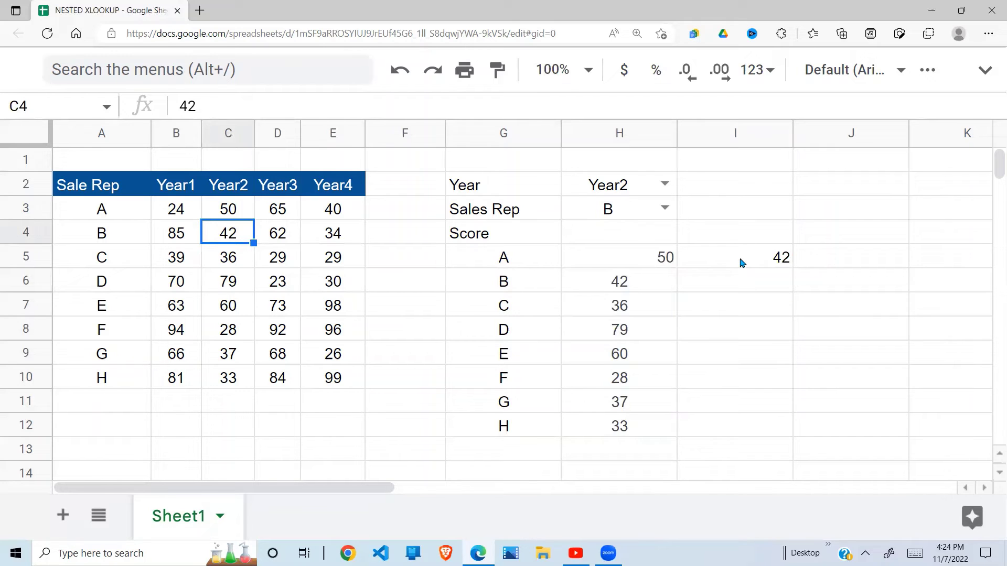
left_click_drag(239, 187, 242, 386)
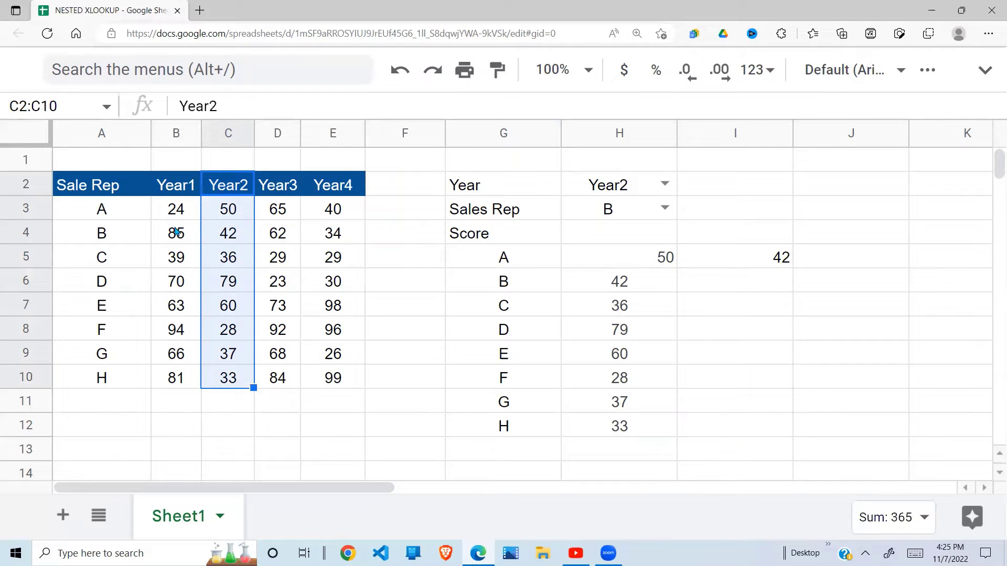
left_click_drag(126, 192, 119, 386)
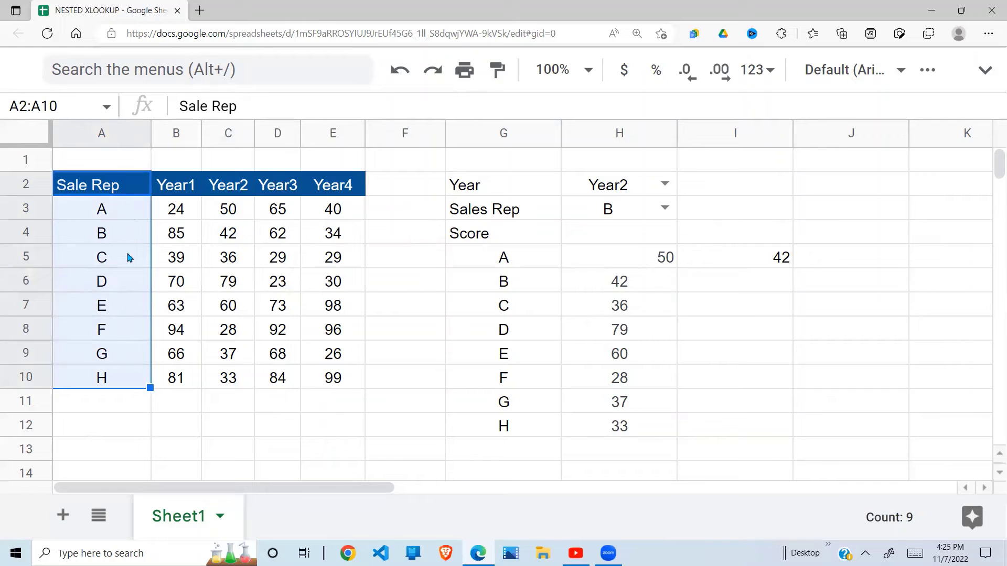
left_click_drag(239, 187, 236, 383)
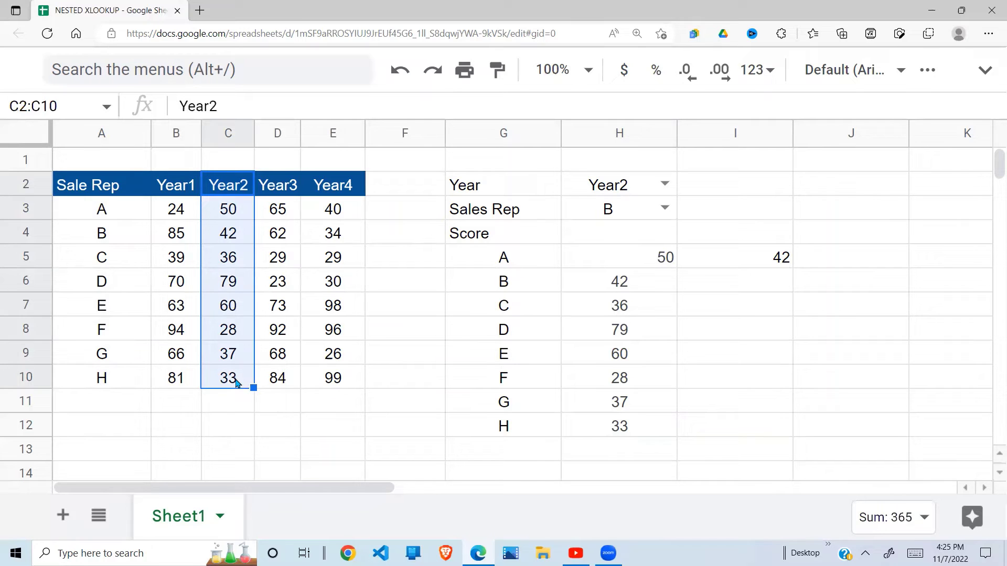
left_click_drag(502, 235, 749, 444)
Step: Clear the helper cells G5:I13, then start H4 as =xlookup(H3,A3:A10,
left_click(608, 284)
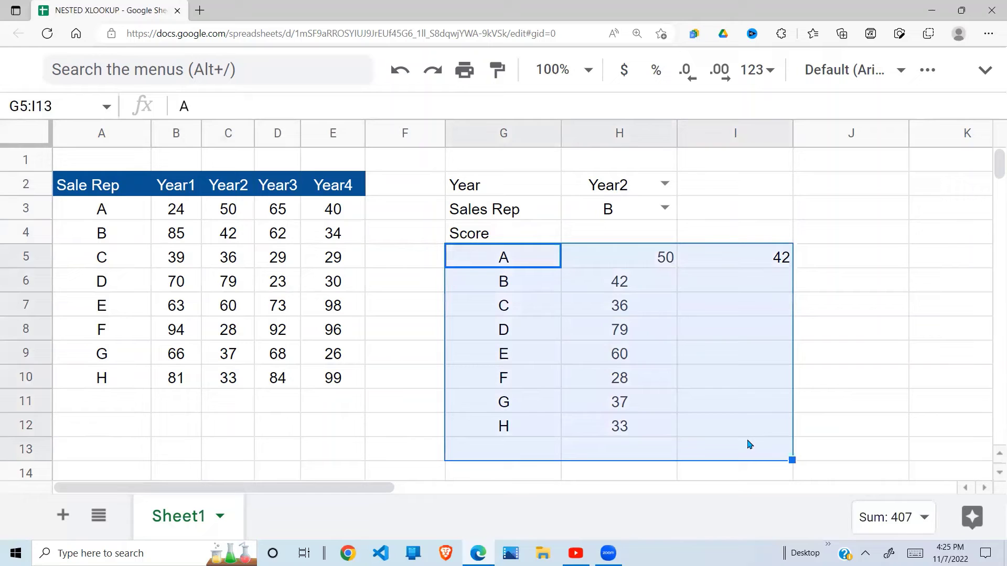
key("Delete")
left_click(630, 240)
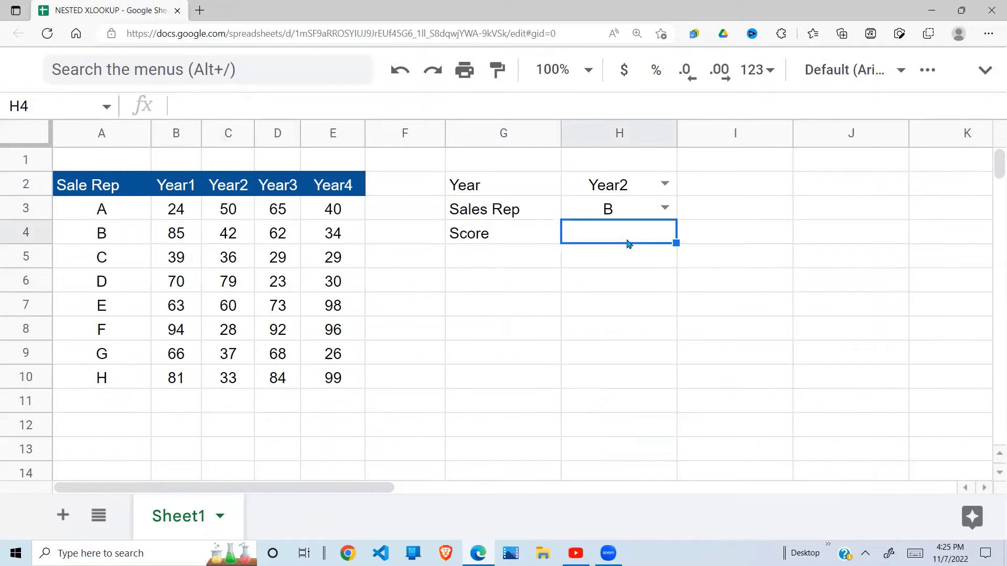
type("=xl")
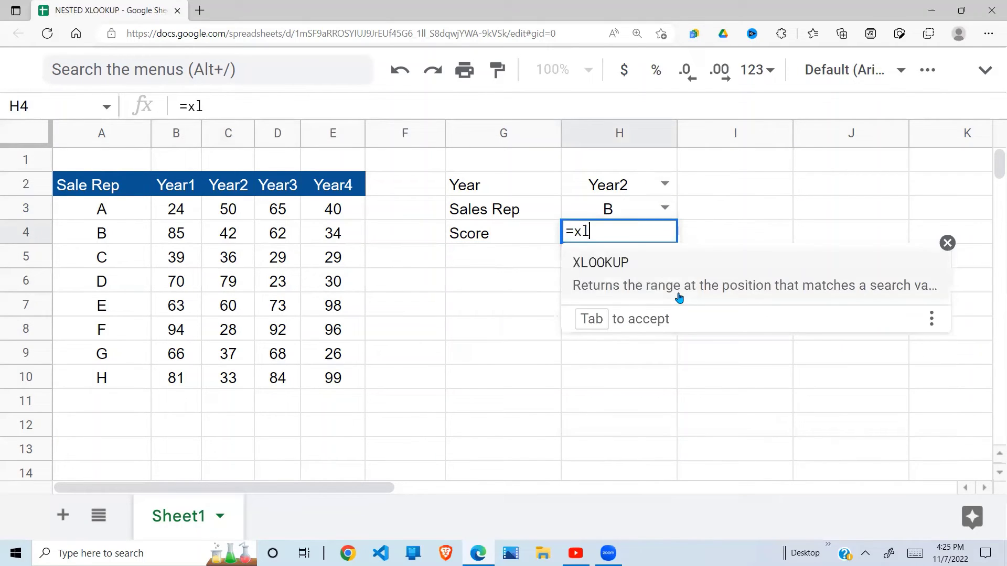
type("ookup(")
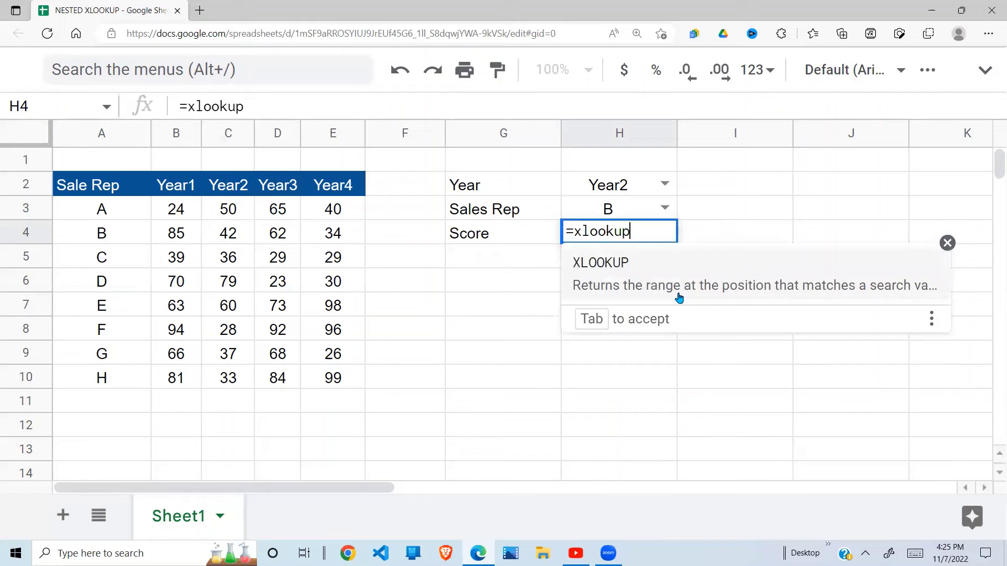
left_click(107, 209)
left_click(608, 212)
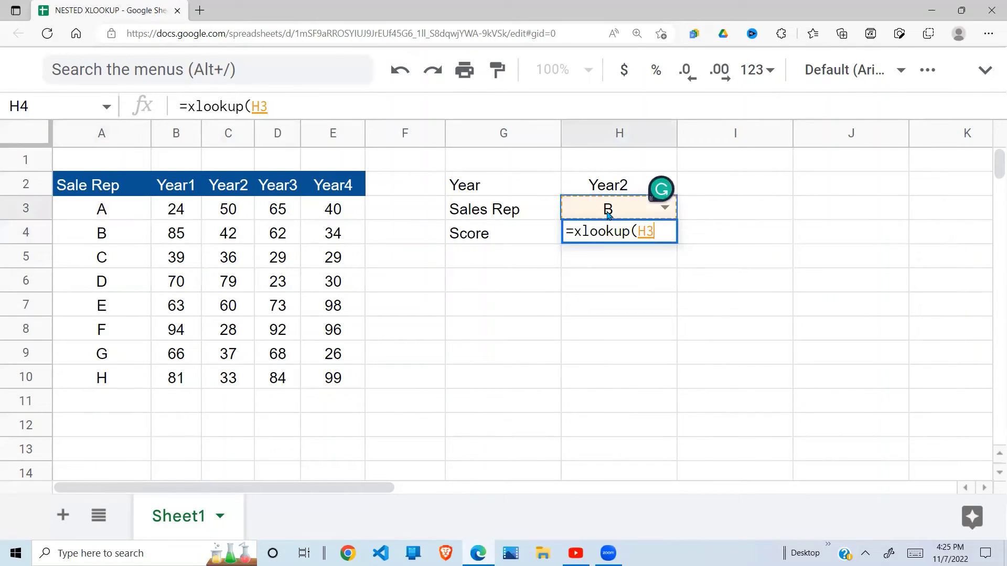
type(",")
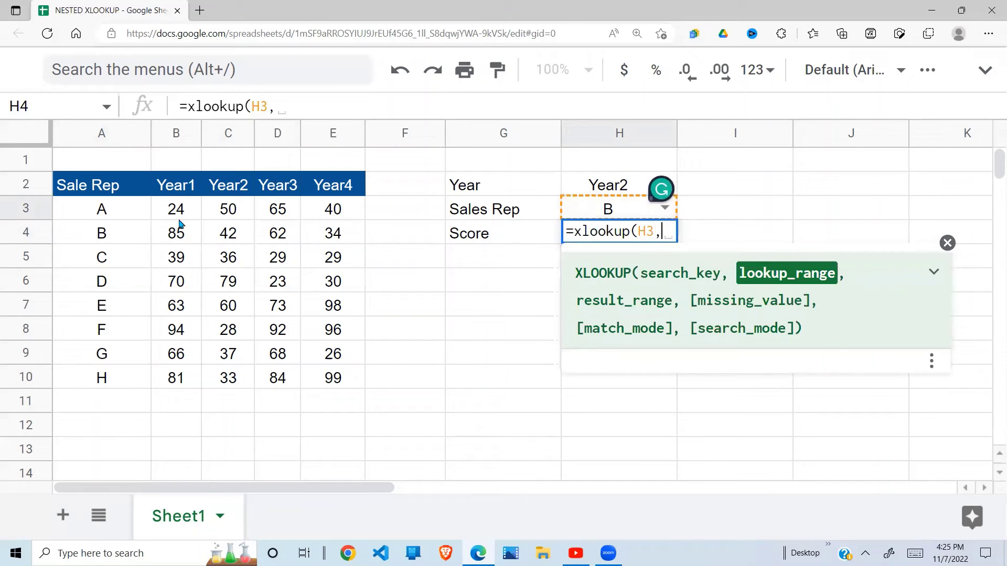
left_click(136, 215)
left_click_drag(135, 215, 130, 377)
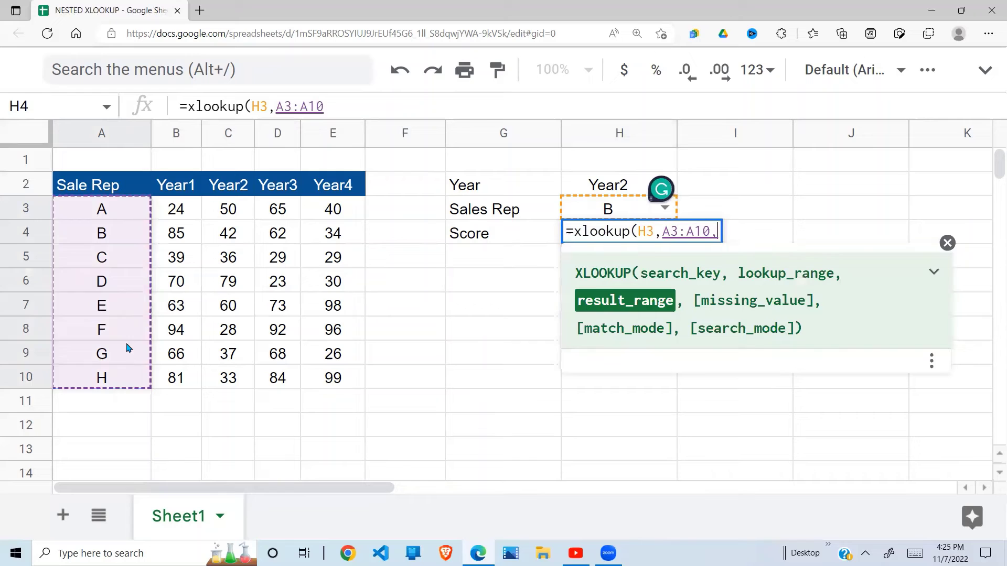
type(",")
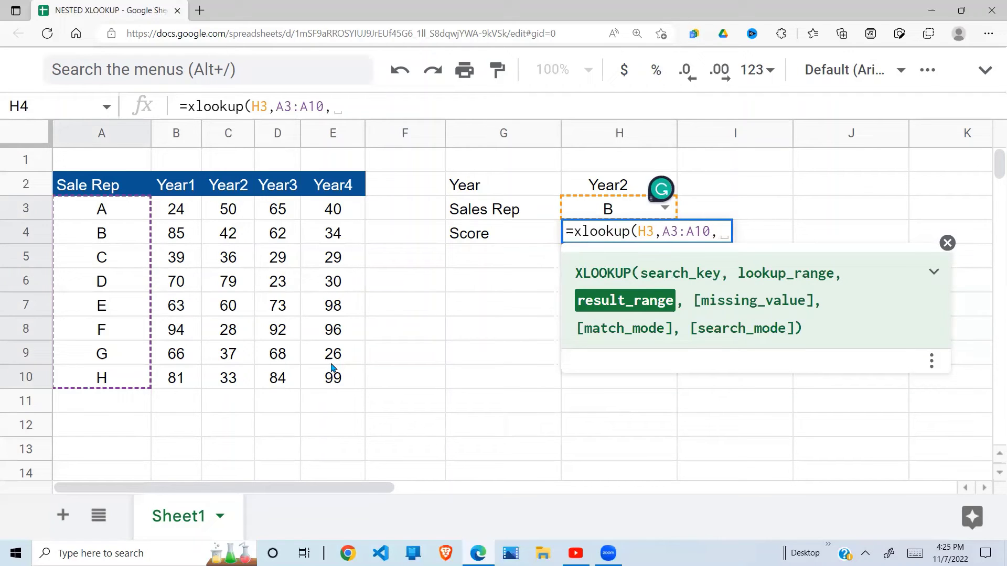
Step: Complete H4 as =xlookup(H3,A3:A10,xlookup(H2,B2:E2,B3:E10)), returning 42
type("xl")
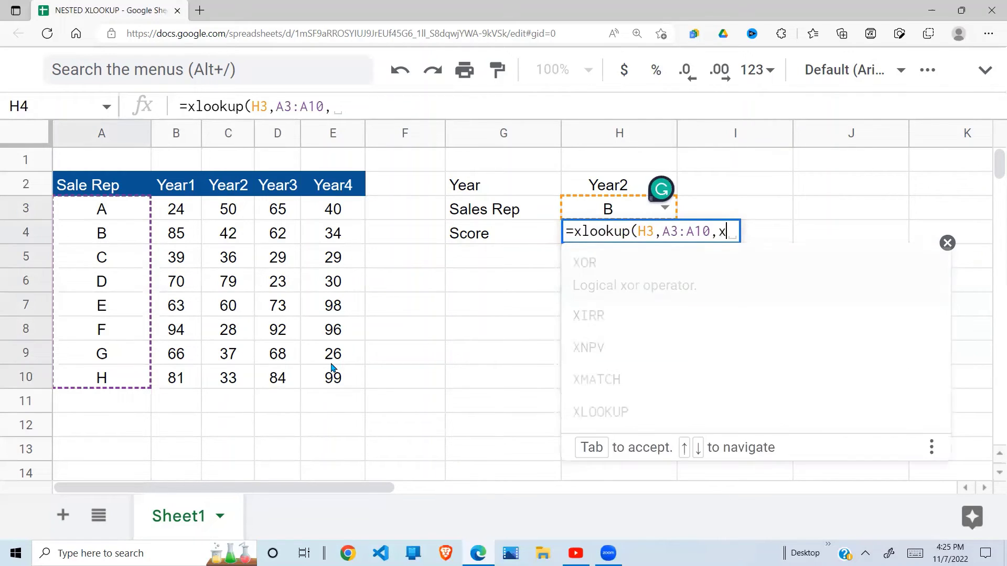
type("ookup")
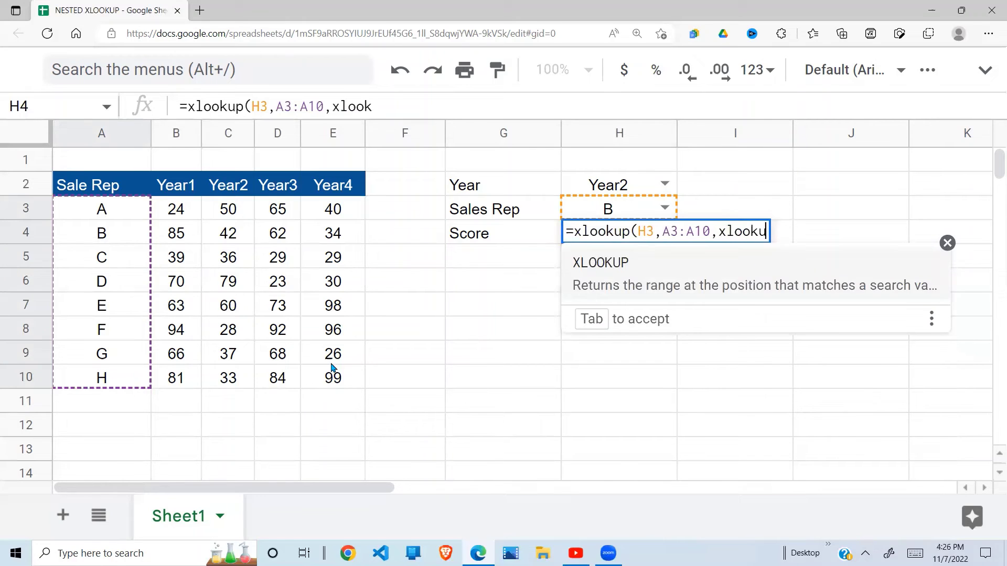
type("(")
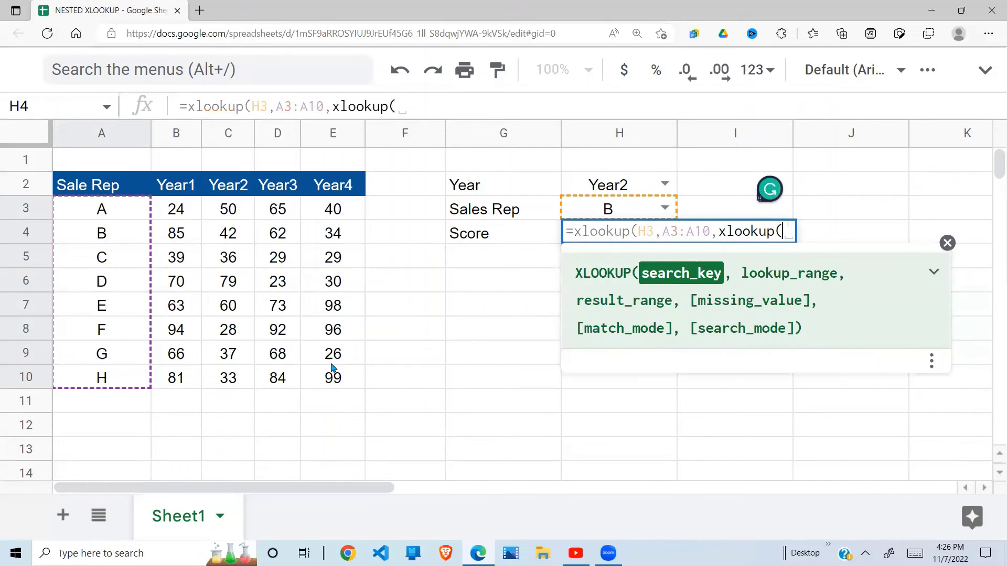
left_click(626, 188)
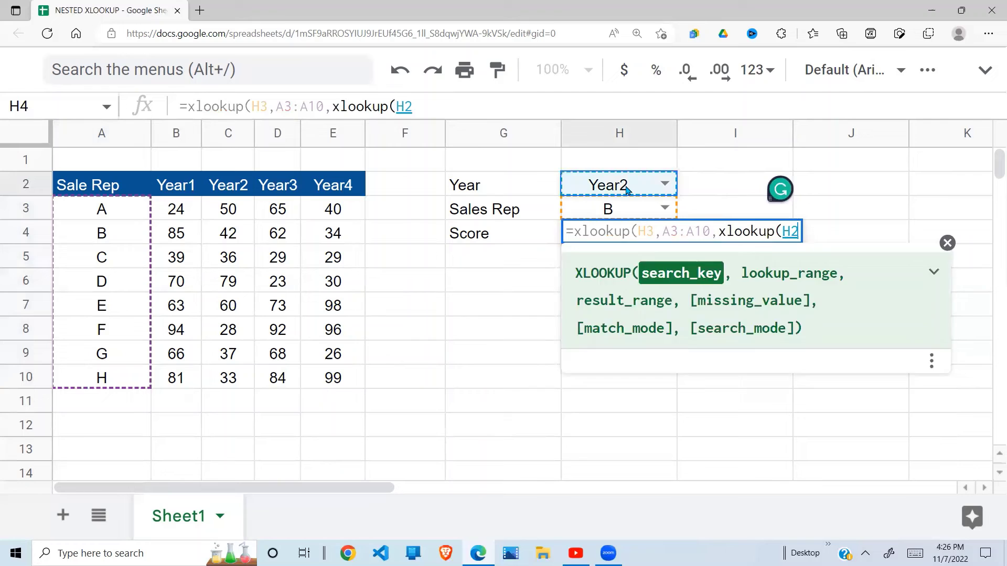
type(",")
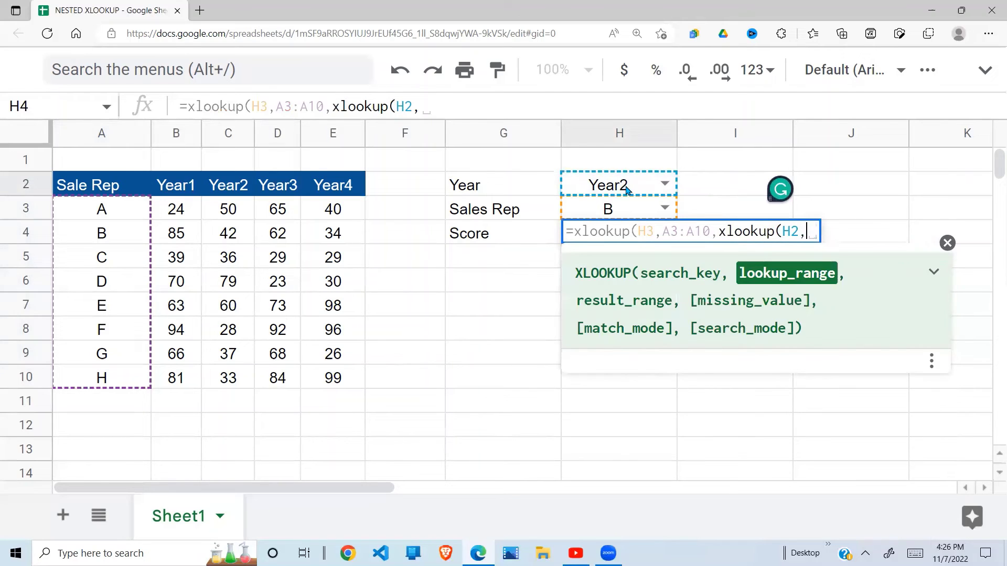
left_click_drag(171, 186, 344, 198)
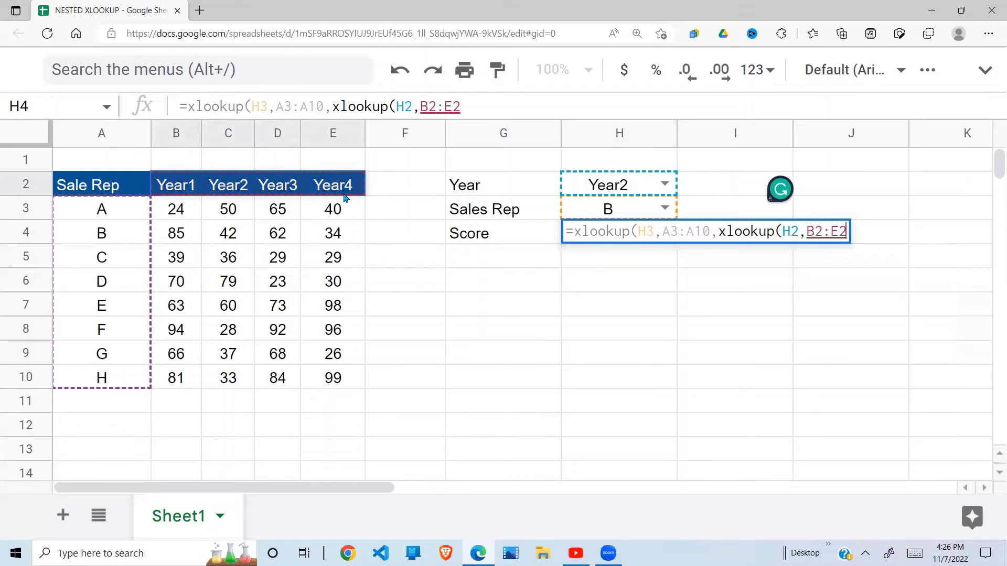
type(",")
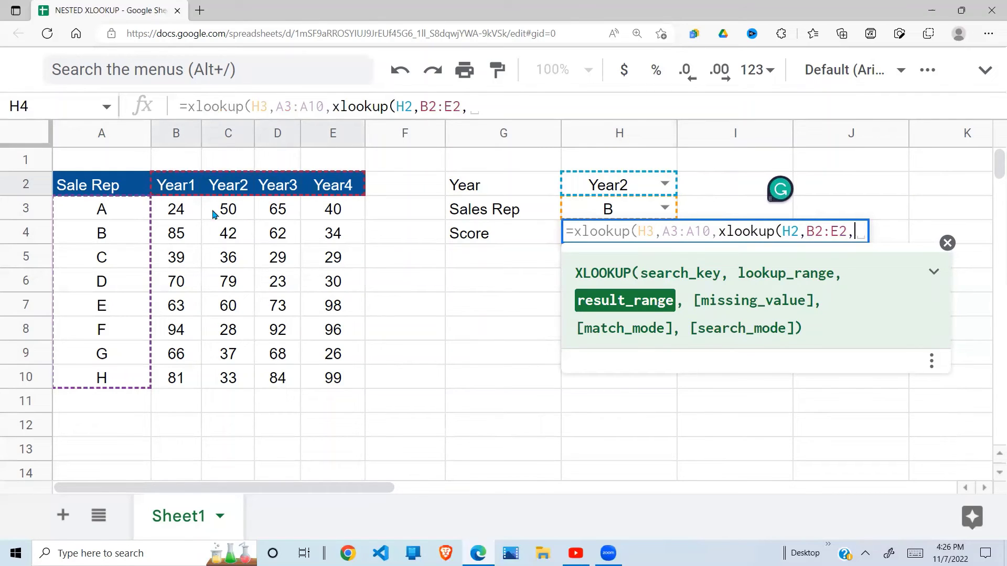
left_click_drag(178, 209, 322, 376)
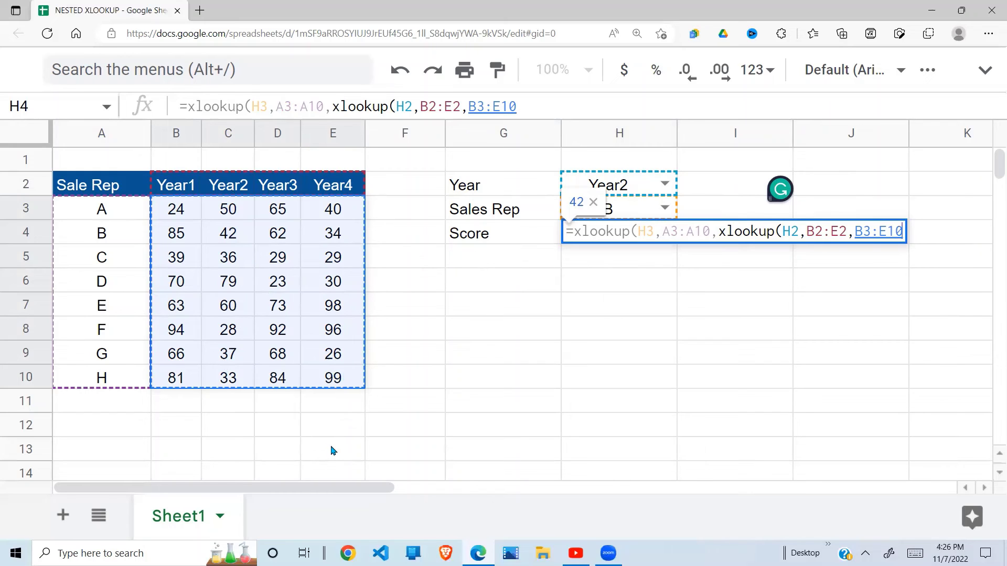
type(")")
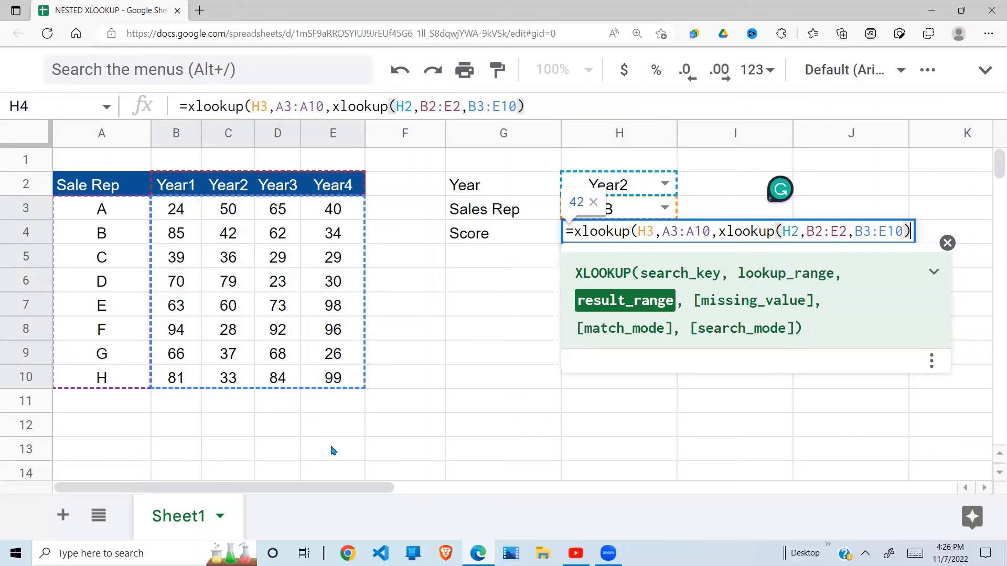
type(")")
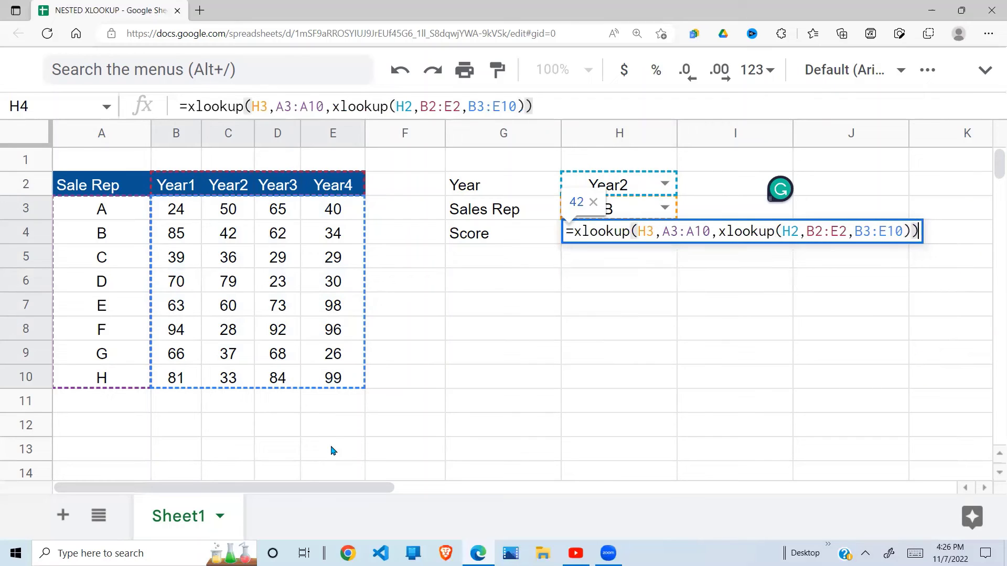
key("Return")
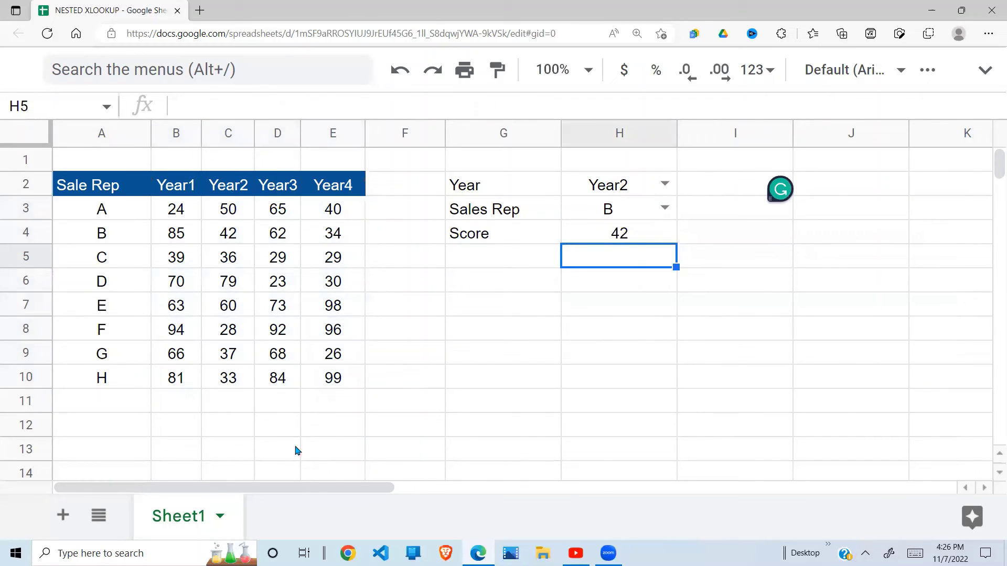
Step: Verify H4's 42 against rep B's Year2 score in C4
left_click(634, 239)
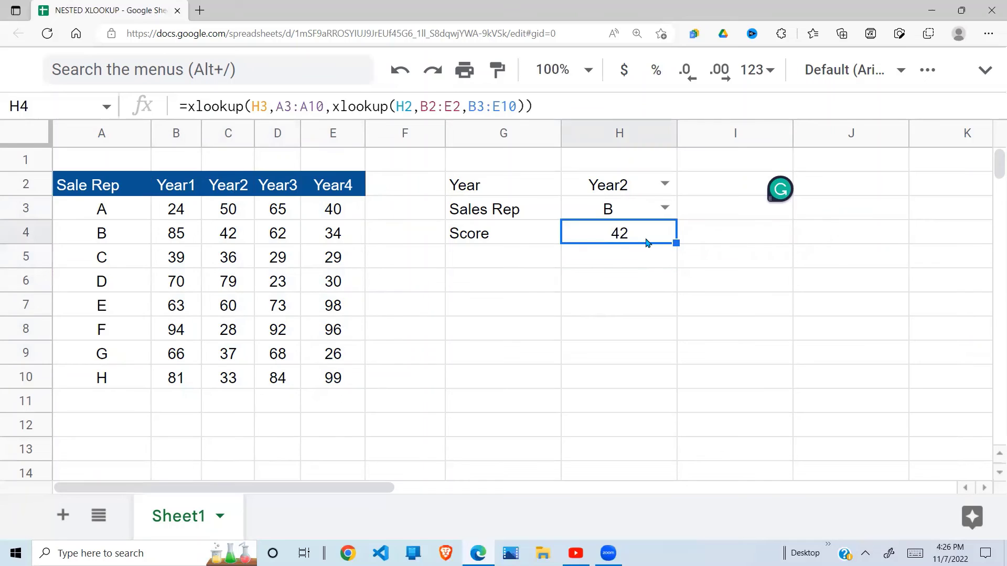
left_click(641, 189)
left_click(623, 213)
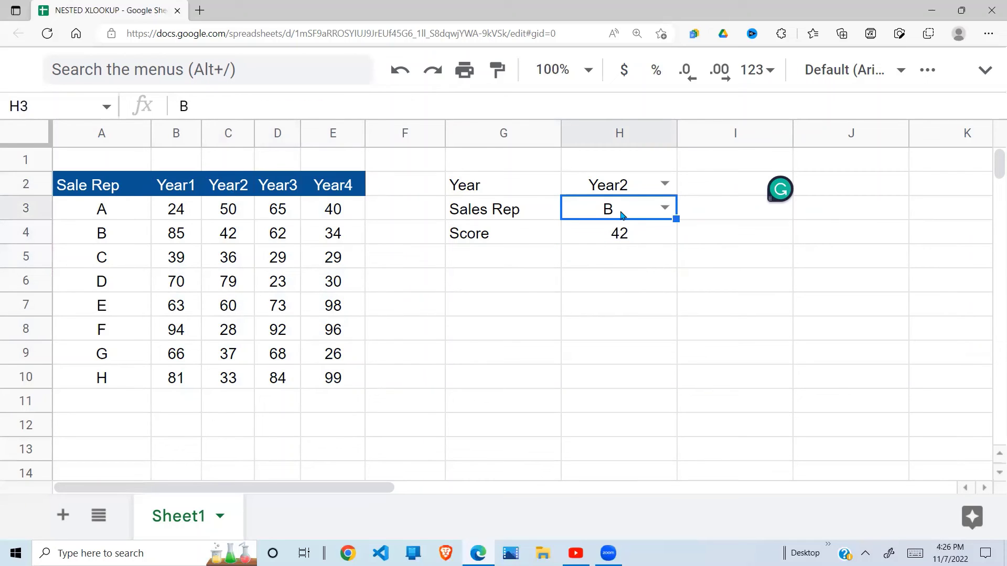
left_click(634, 235)
left_click_drag(231, 187, 231, 406)
left_click_drag(58, 237, 334, 242)
left_click(233, 237)
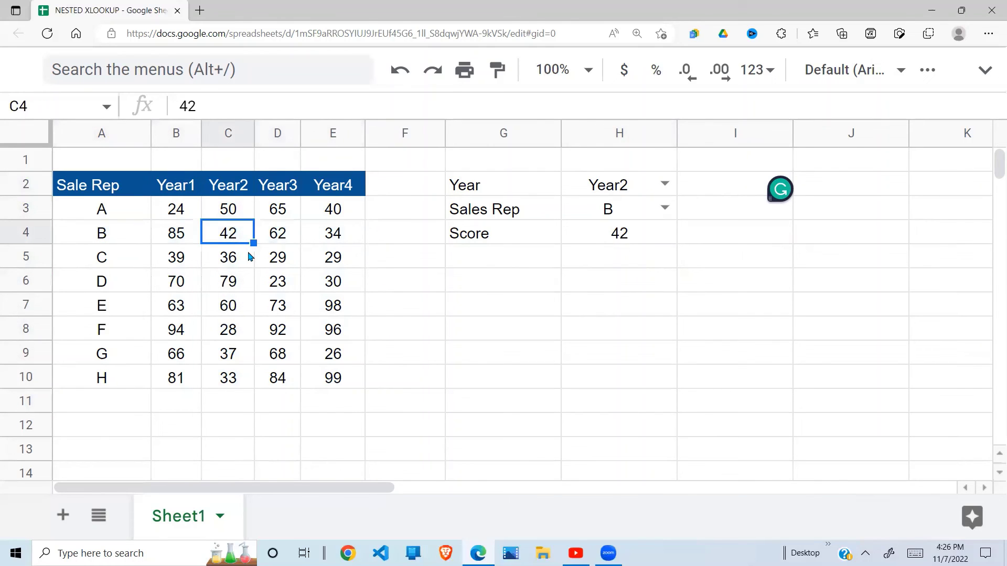
Step: Pick Year3 in H2 and rep D in H3, checking 23 against D6
left_click(665, 184)
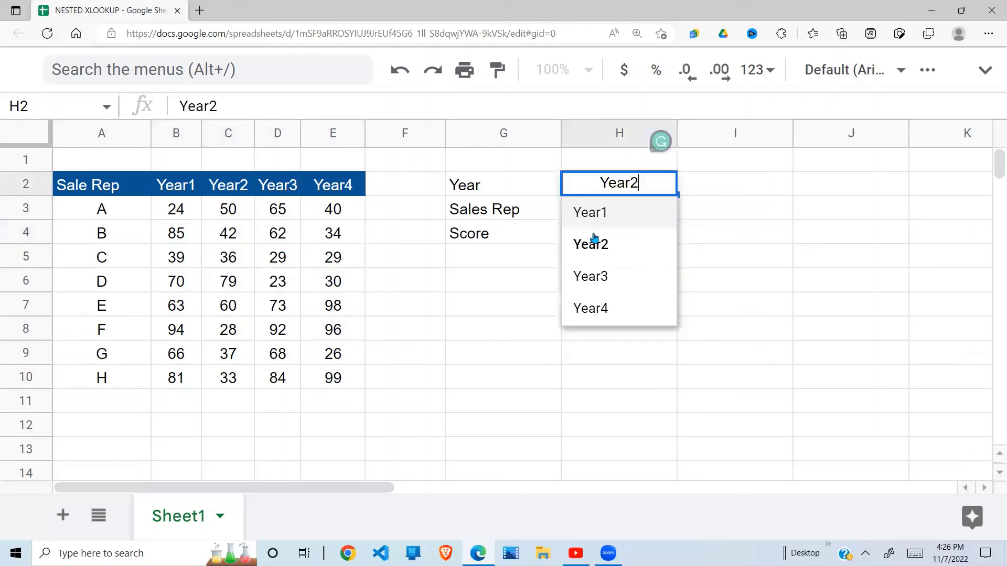
left_click(593, 283)
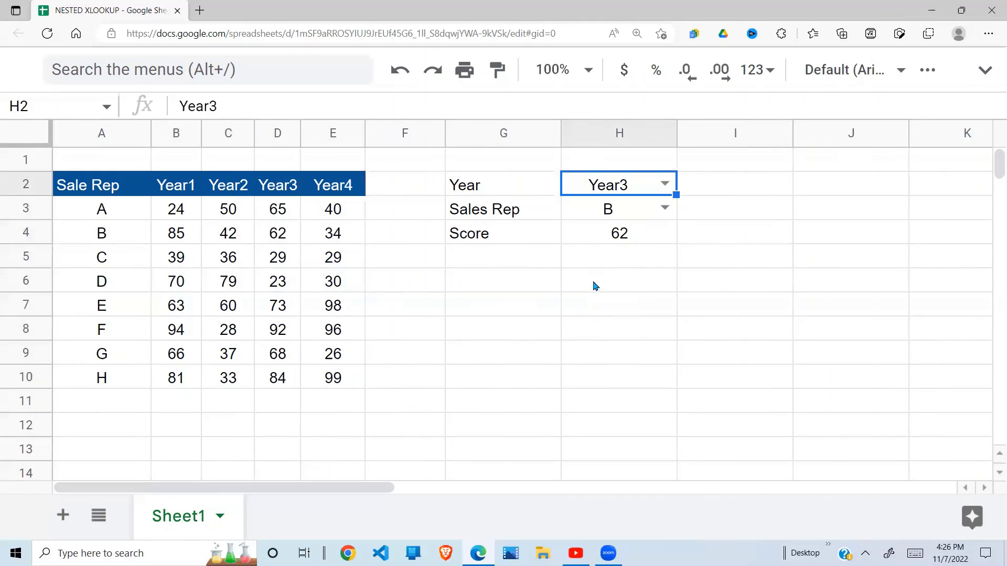
left_click(665, 208)
left_click(583, 338)
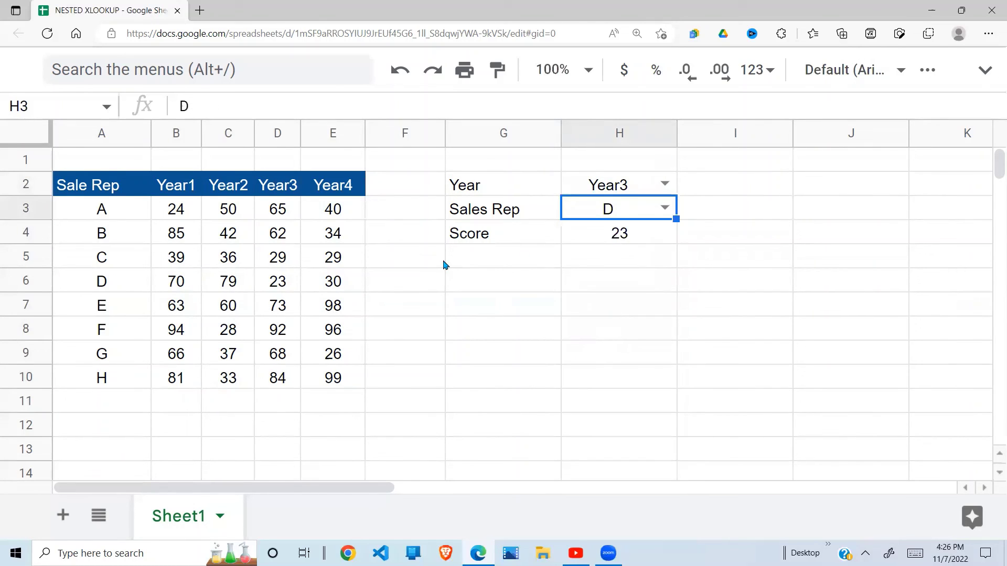
left_click_drag(283, 188, 293, 421)
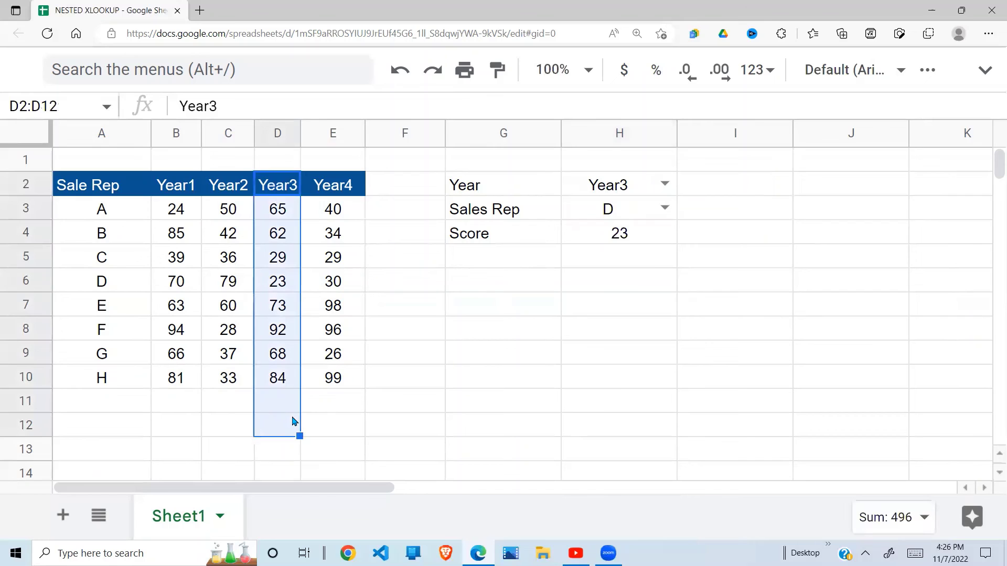
left_click_drag(87, 278, 372, 290)
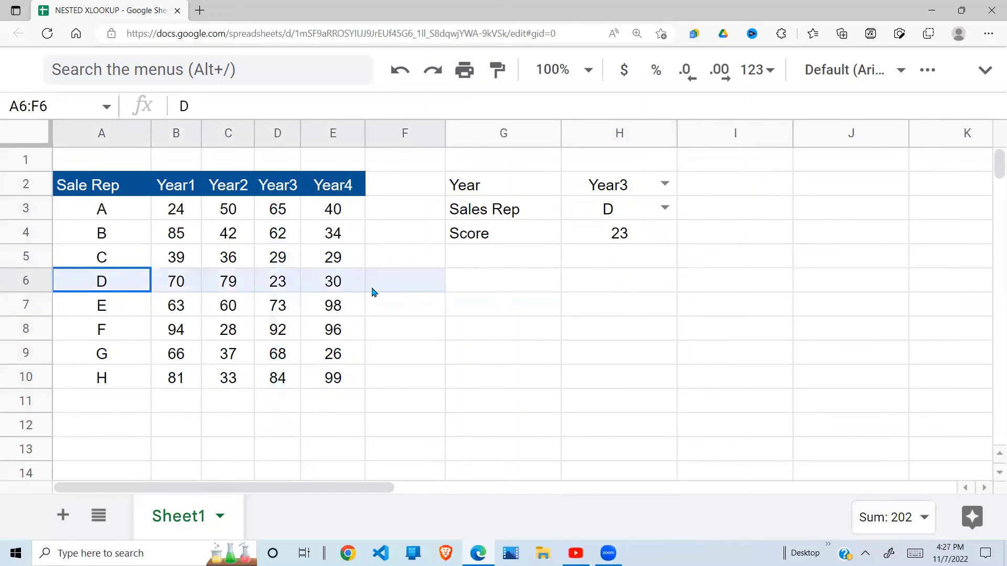
left_click(295, 288)
left_click(624, 236)
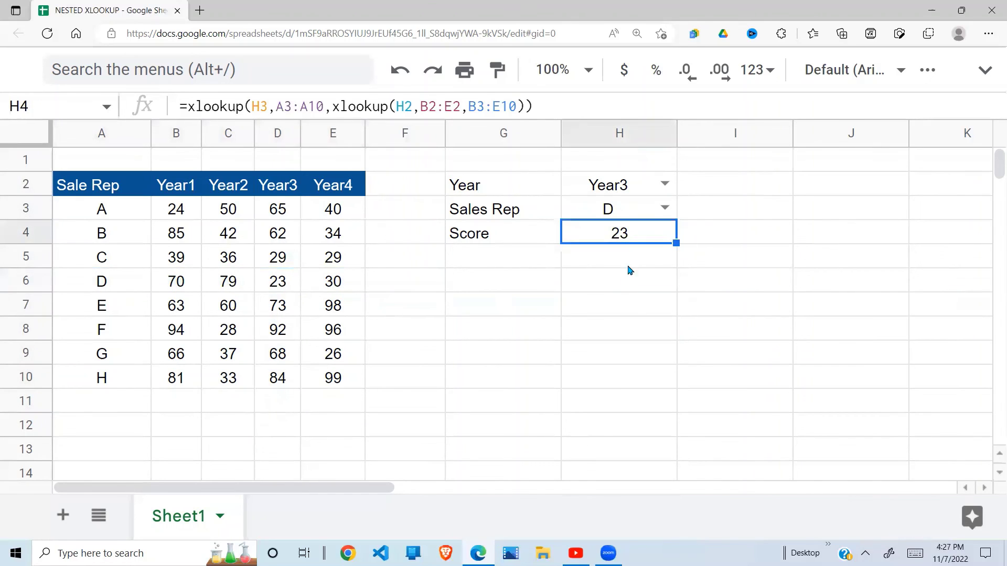